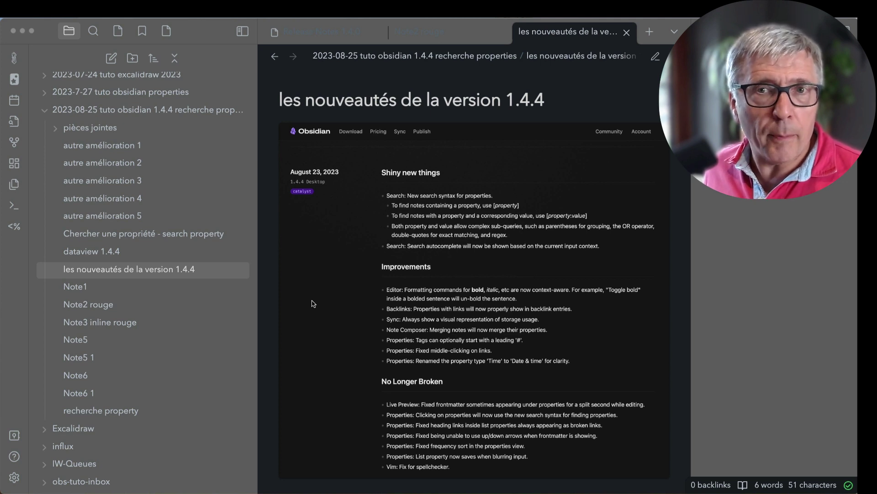
- Open Note1 from the 2023-08-25 tutorial folder
{"action": "left_click", "coordinate": [328, 328]}
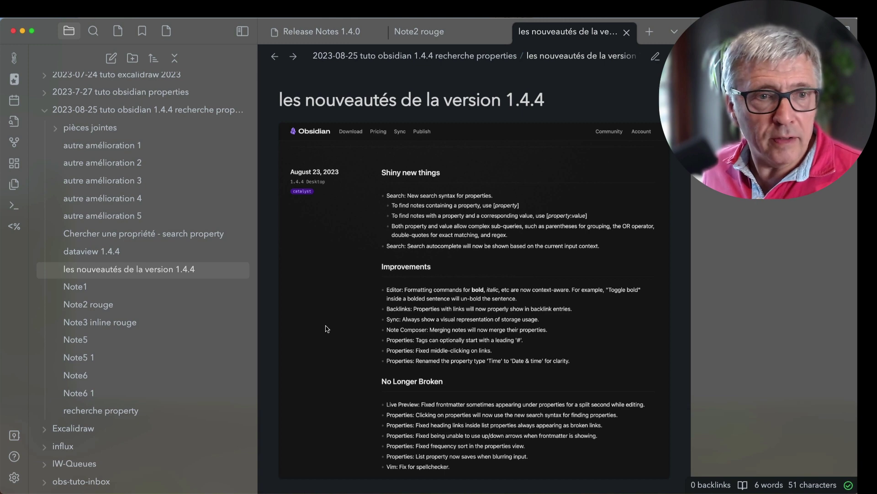
{"action": "left_click", "coordinate": [78, 287]}
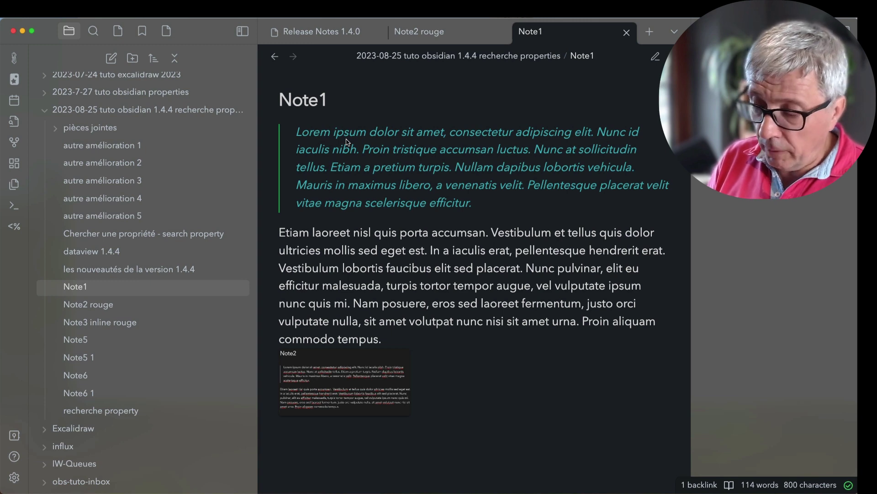
{"action": "key", "text": "super+p"}
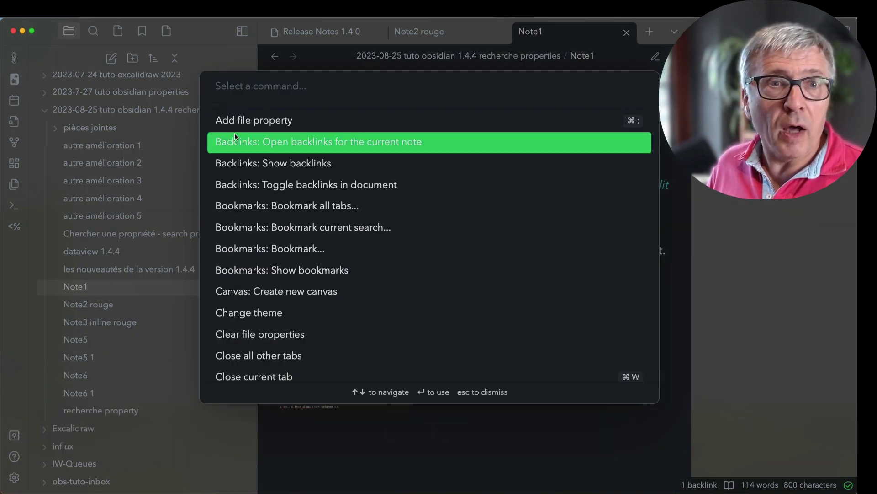
{"action": "left_click", "coordinate": [284, 119]}
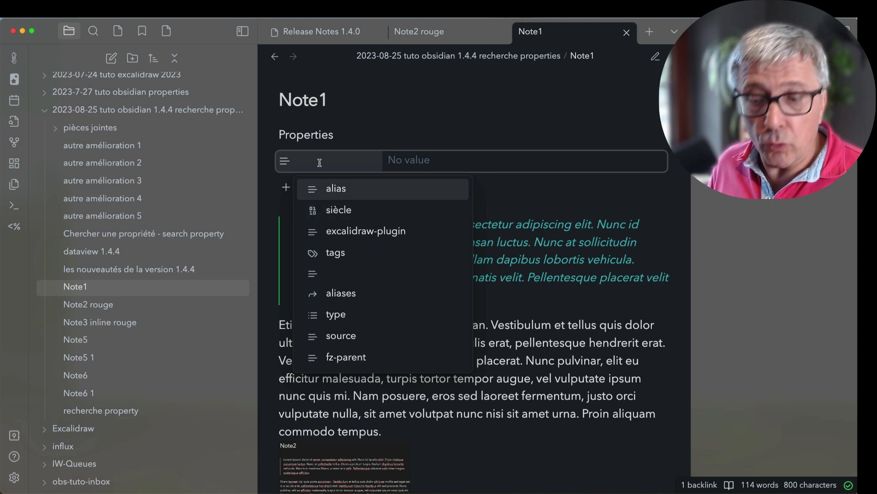
{"action": "type", "text": "év"}
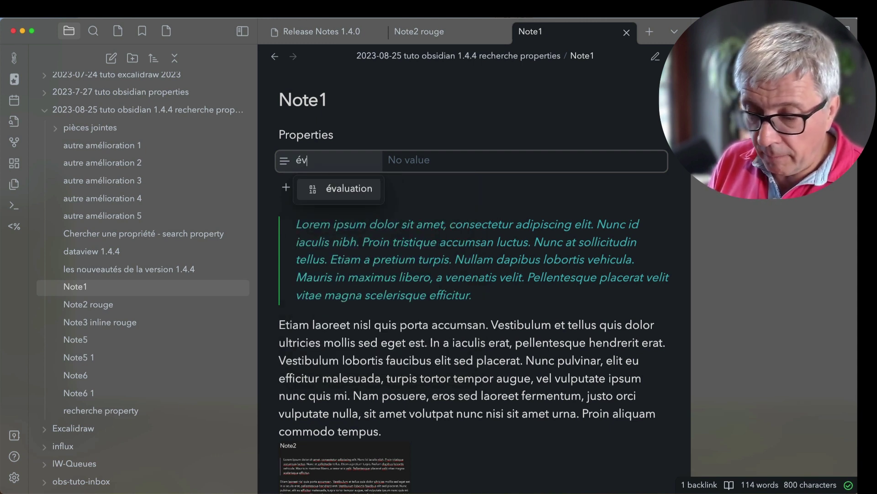
{"action": "type", "text": "aluation"}
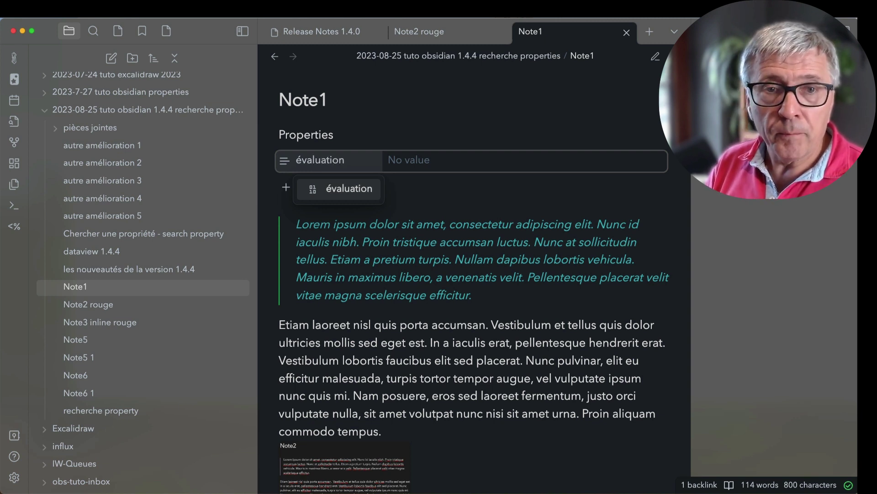
{"action": "key", "text": "Return"}
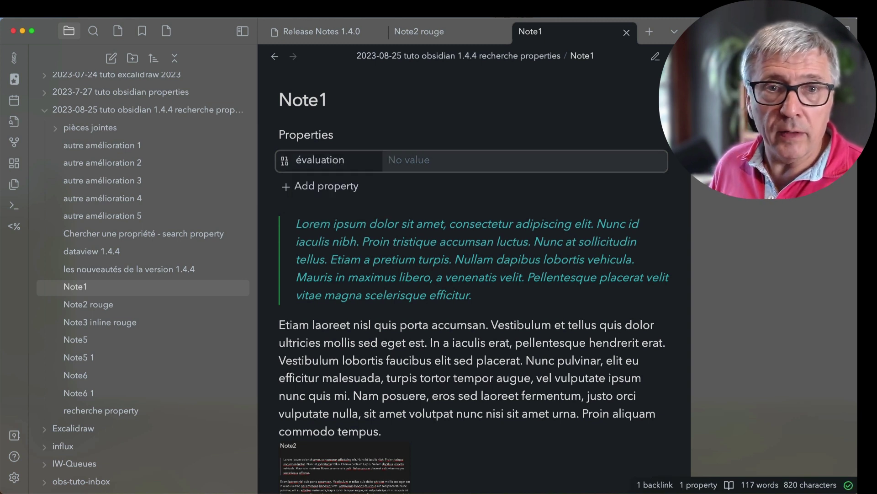
{"action": "left_click", "coordinate": [286, 164]}
{"action": "left_click", "coordinate": [315, 257]}
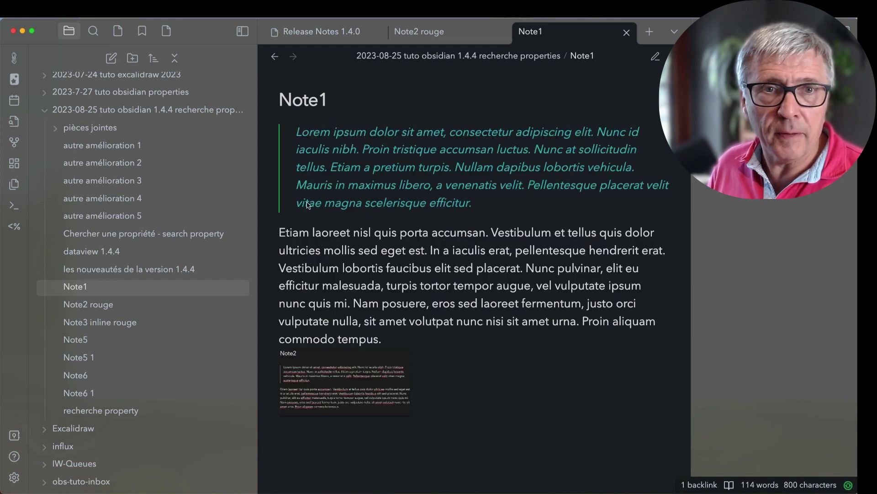
- Add a file property named valeur to Note1 and give it the value 4
{"action": "key", "text": "super+p"}
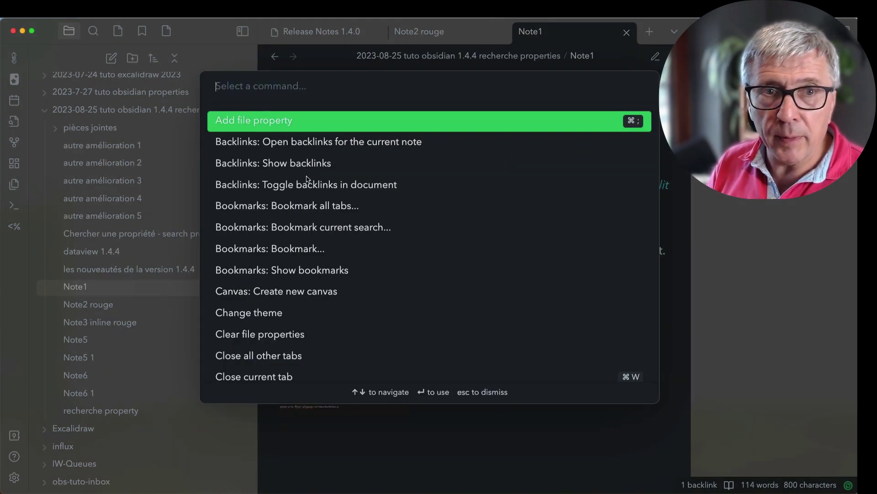
{"action": "key", "text": "Return"}
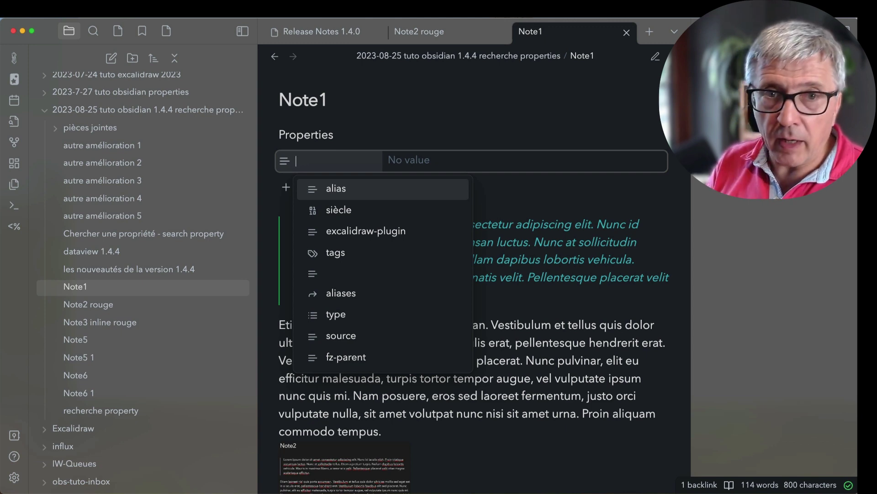
{"action": "key", "text": "super+p"}
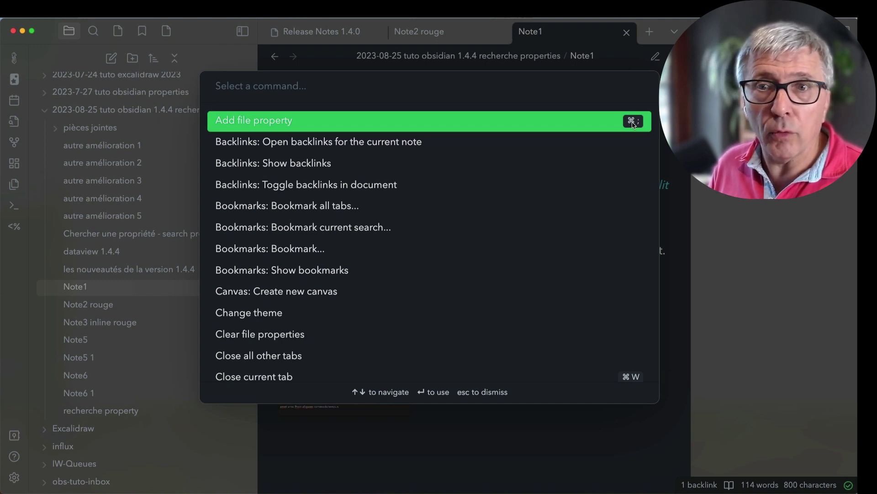
{"action": "left_click", "coordinate": [617, 122]}
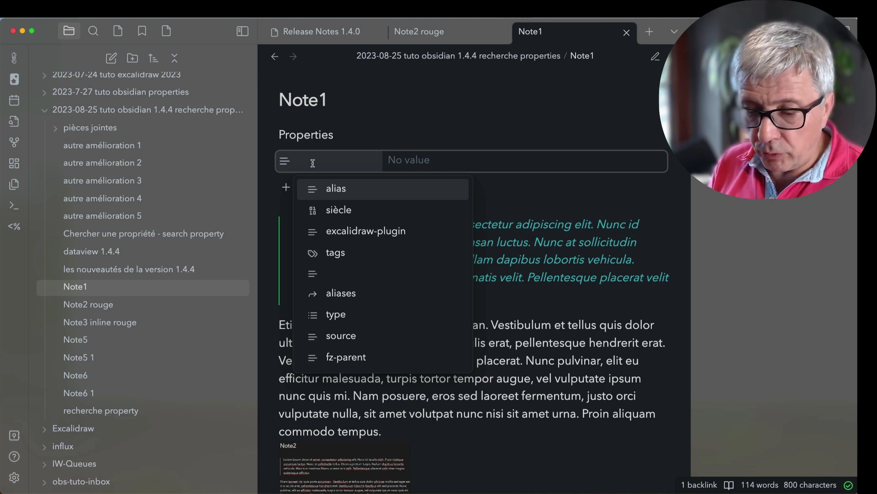
{"action": "type", "text": "valeur"}
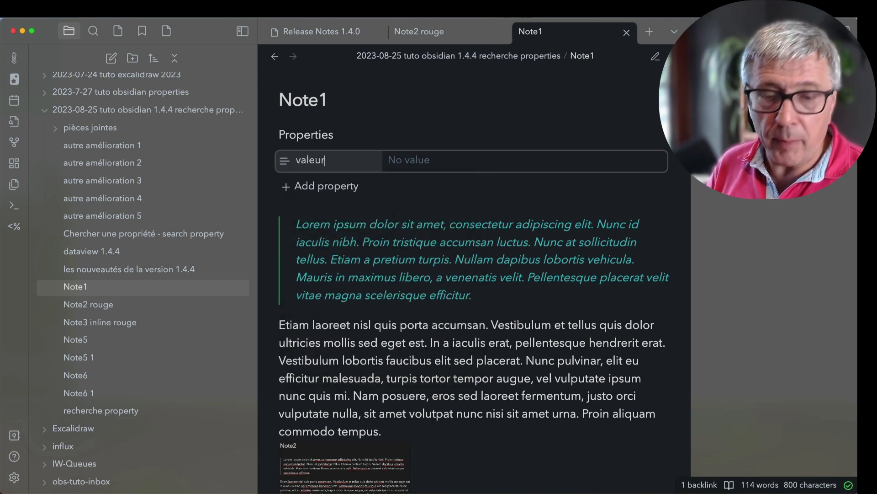
{"action": "key", "text": "Return"}
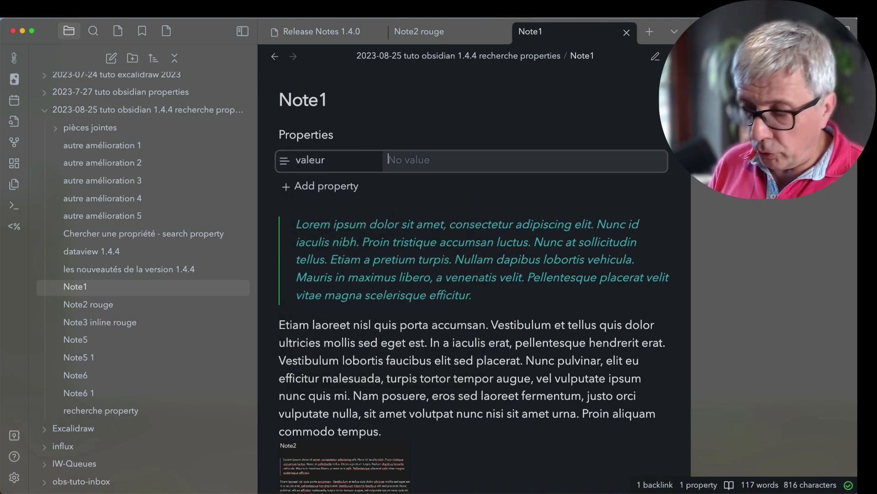
{"action": "type", "text": "4"}
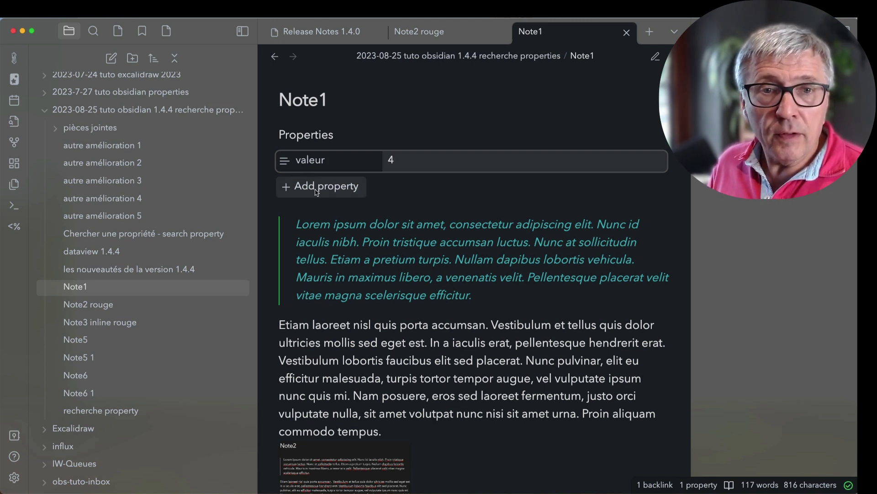
{"action": "key", "text": "Return"}
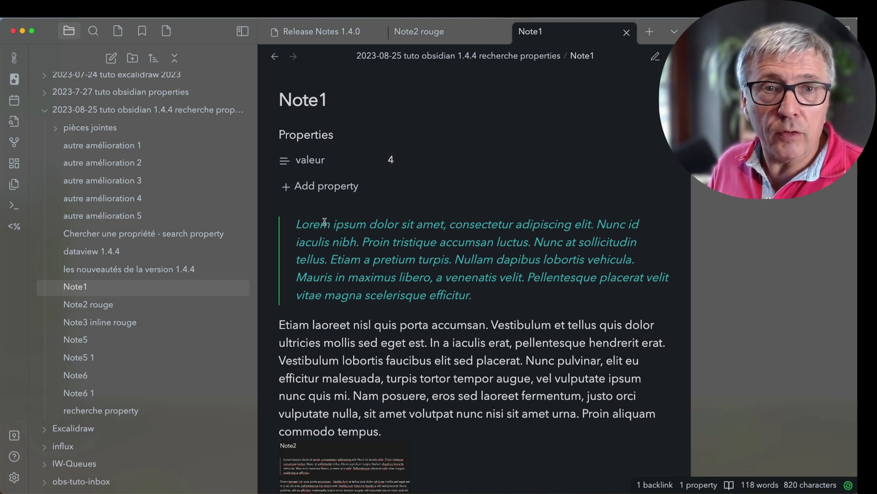
- Change the type of Note1's valeur property to Number and accept the type change despite incompatible data
{"action": "left_click", "coordinate": [284, 161]}
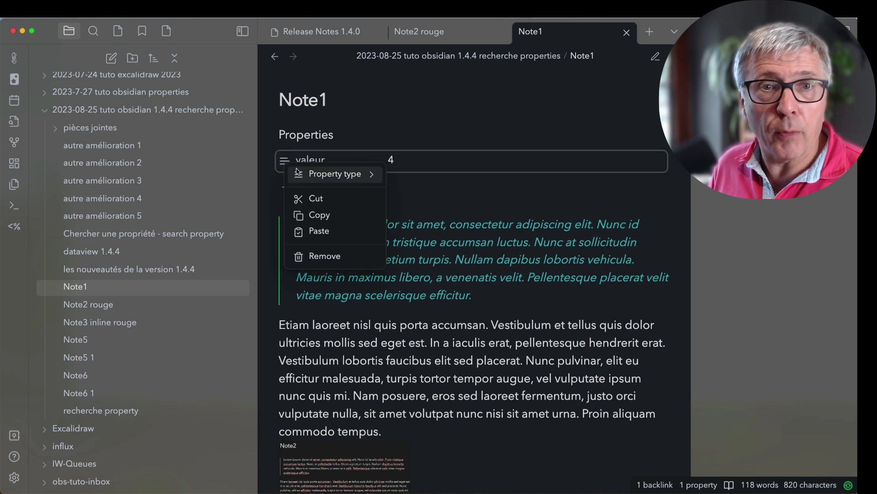
{"action": "mouse_move", "coordinate": [348, 174]}
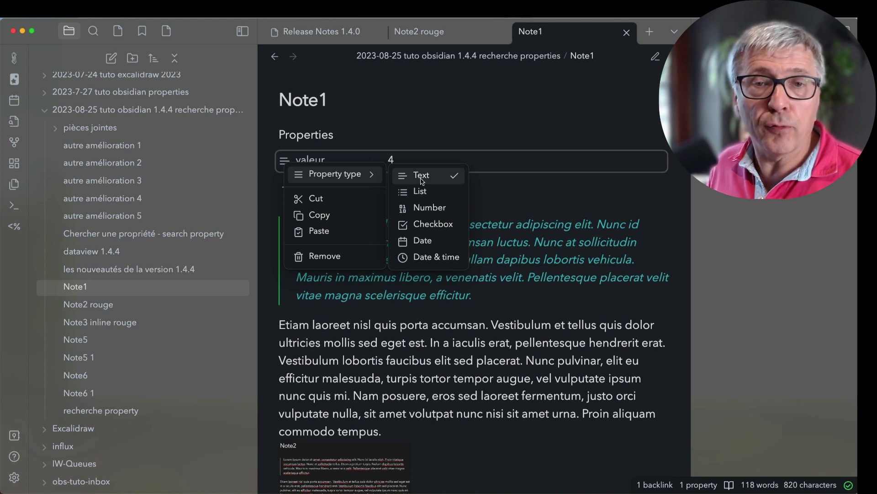
{"action": "left_click", "coordinate": [423, 209]}
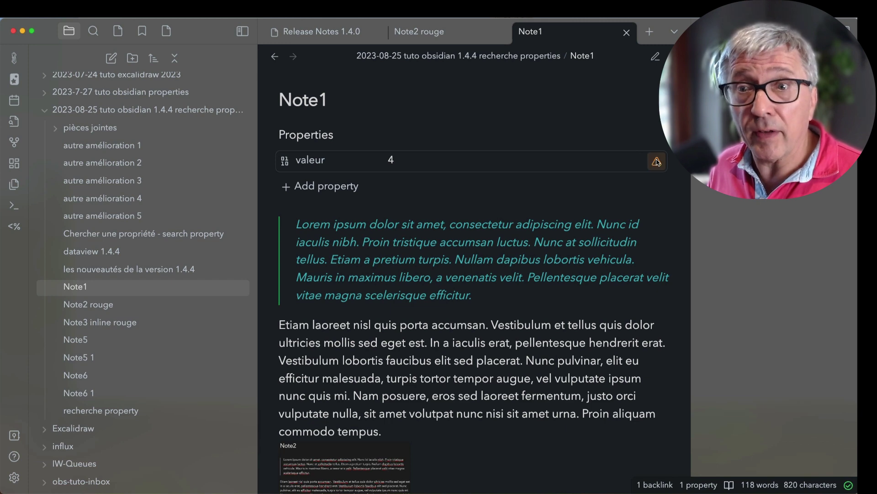
{"action": "mouse_move", "coordinate": [656, 162]}
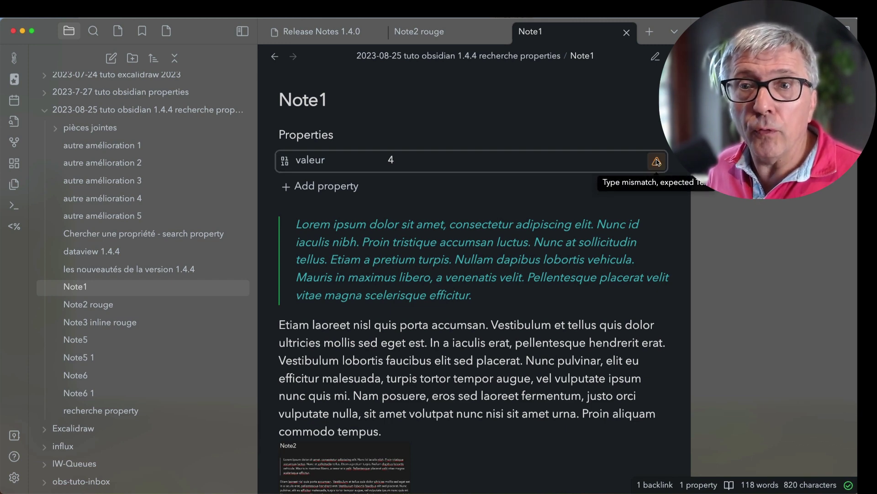
{"action": "left_click", "coordinate": [657, 161]}
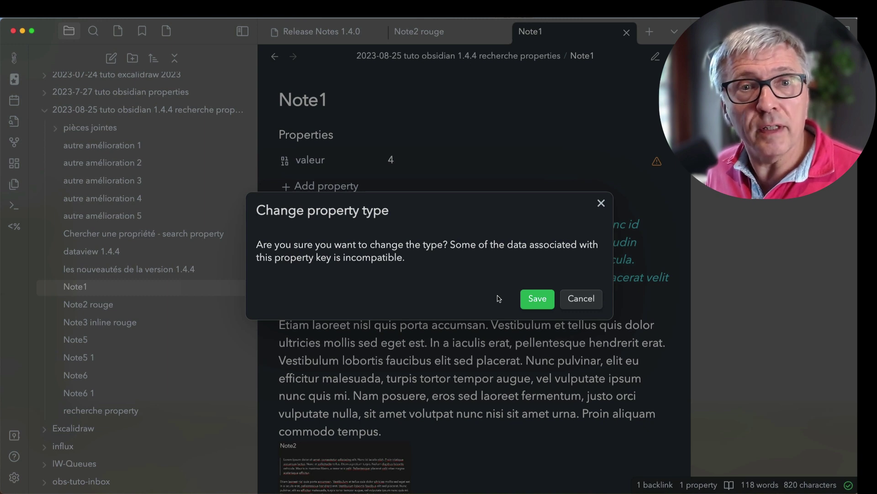
{"action": "left_click", "coordinate": [542, 300]}
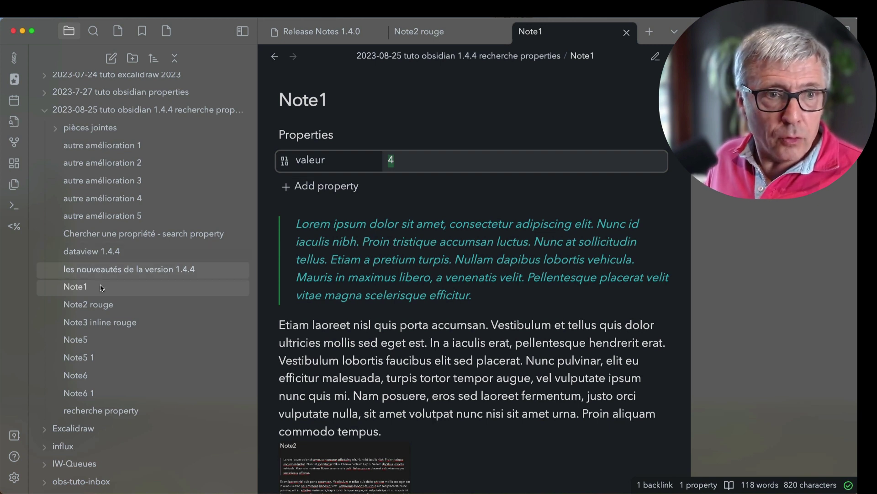
- Check the properties of Note2 rouge, then return to Note1 and add a couleur property with the value vert
{"action": "left_click", "coordinate": [77, 310]}
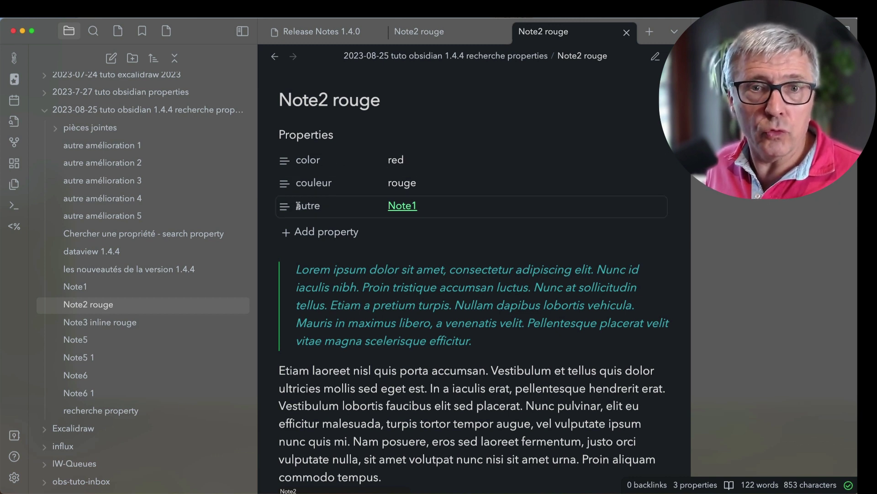
{"action": "left_click", "coordinate": [77, 288]}
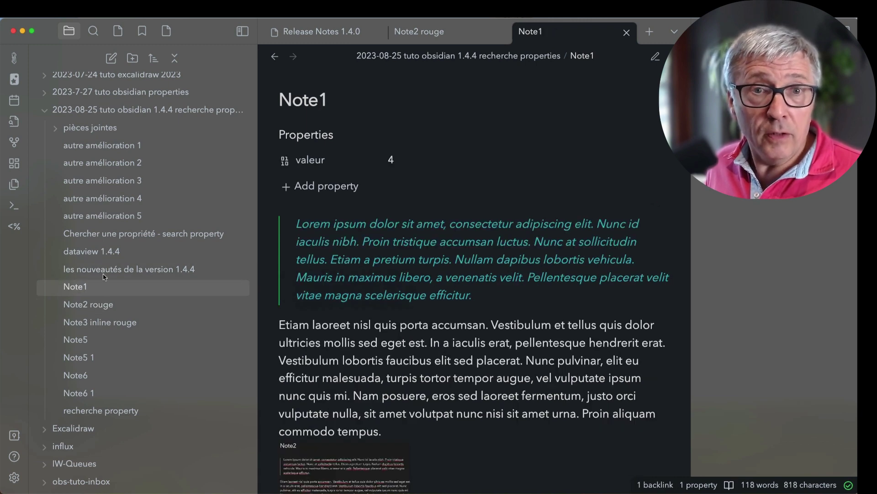
{"action": "left_click", "coordinate": [295, 187]}
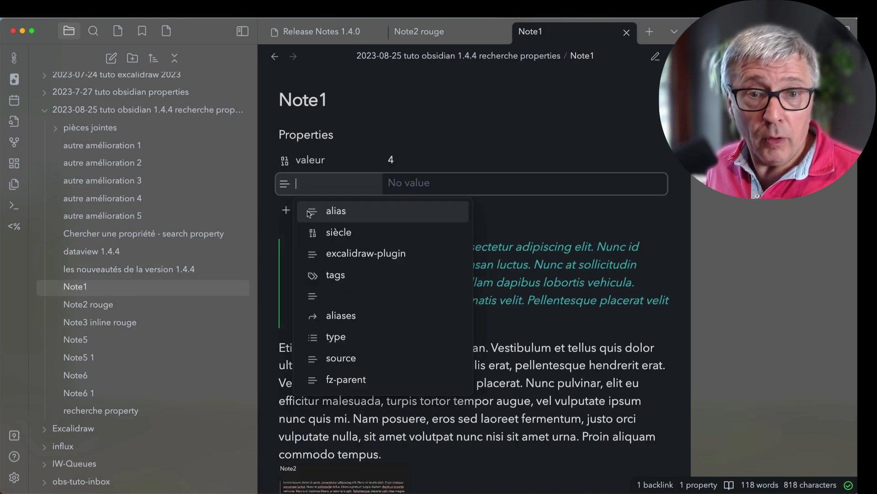
{"action": "type", "text": "c"}
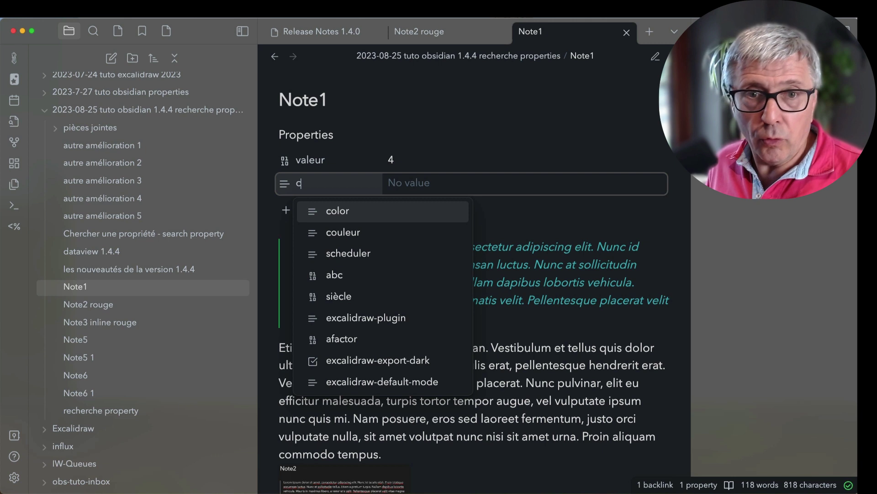
{"action": "left_click", "coordinate": [323, 236]}
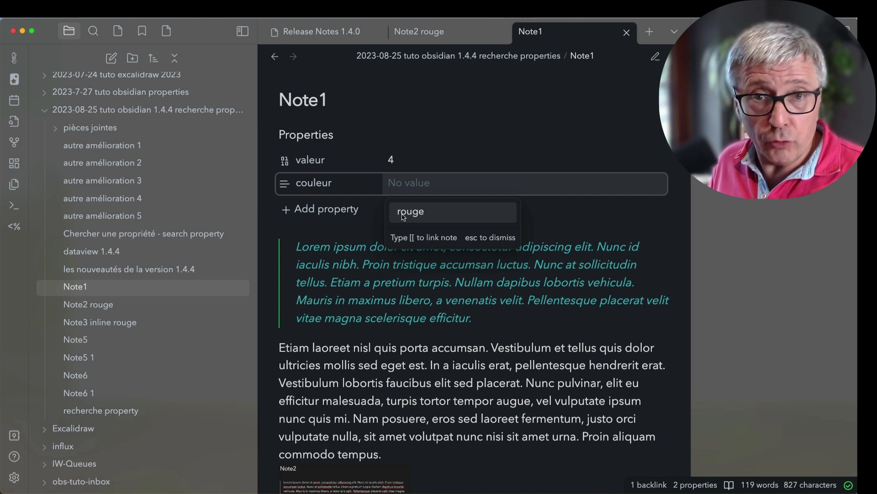
{"action": "type", "text": "vert"}
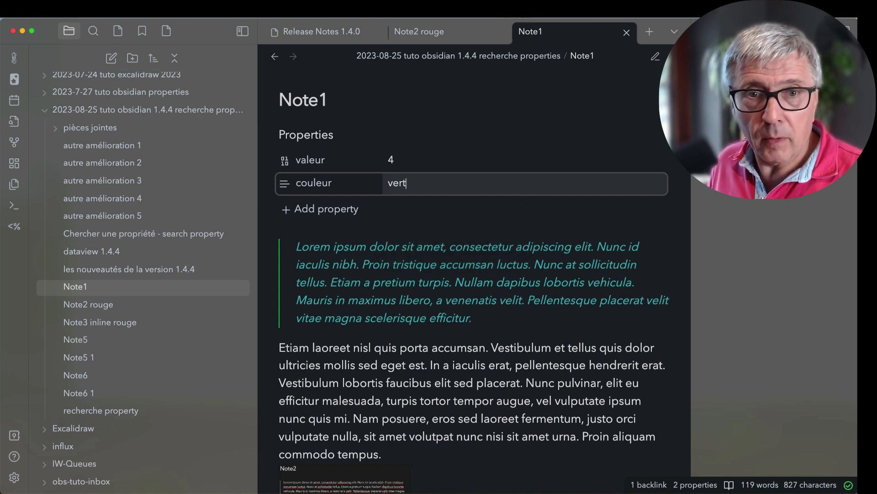
{"action": "key", "text": "Return"}
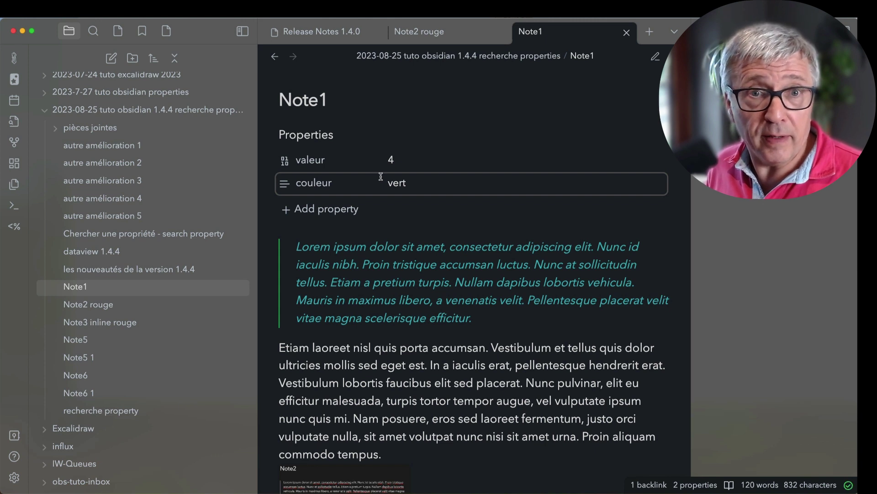
- Open Note2 rouge and search the vault for notes that have the couleur property, using the query [couleur]
{"action": "left_click", "coordinate": [81, 304]}
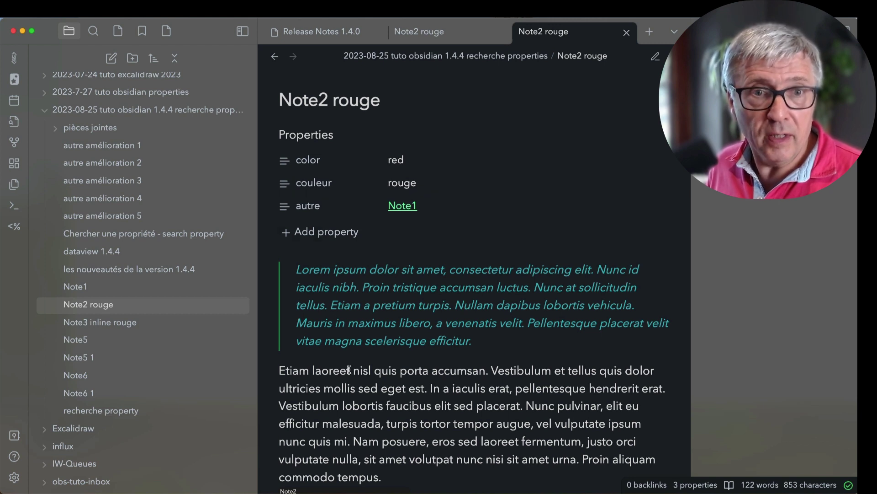
{"action": "left_click", "coordinate": [93, 31]}
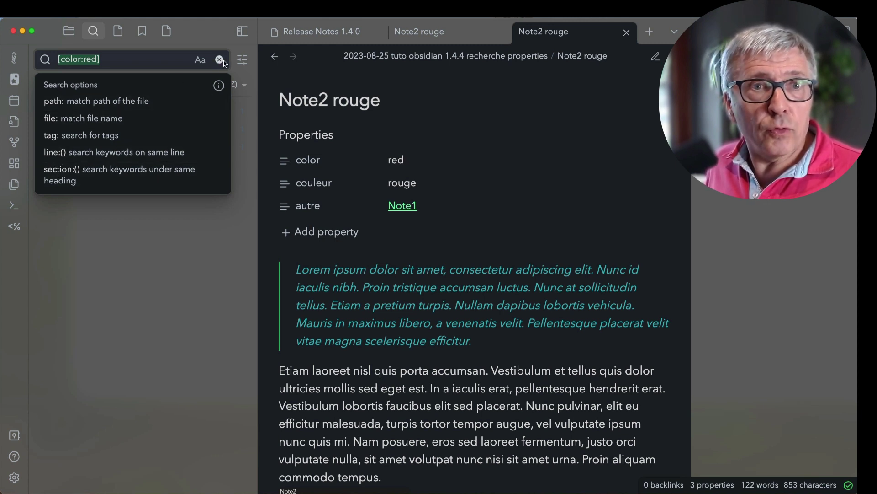
{"action": "key", "text": "BackSpace"}
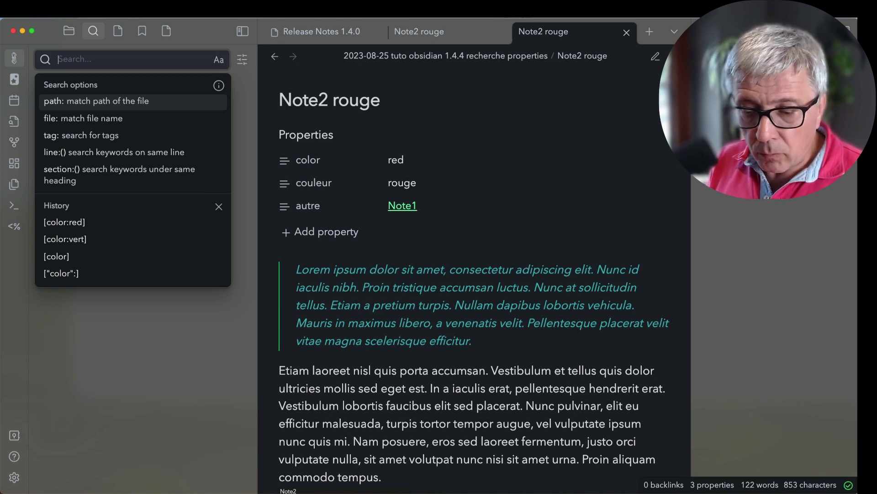
{"action": "type", "text": "["}
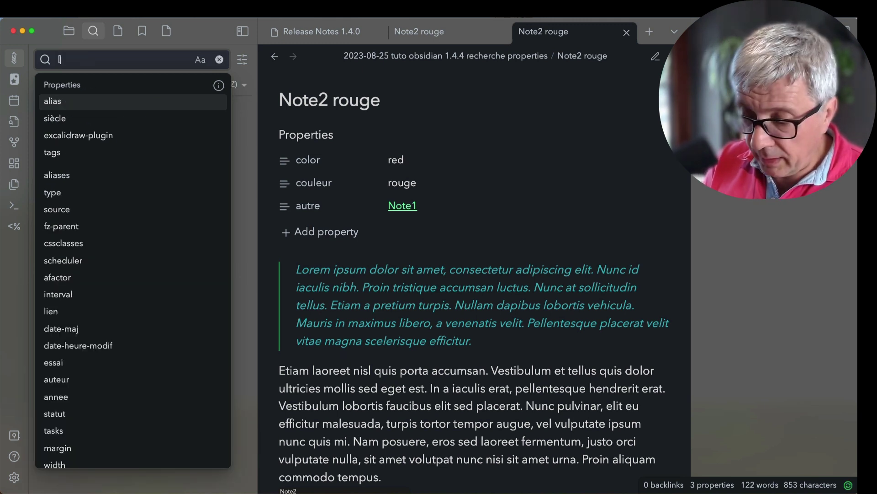
{"action": "type", "text": "]"}
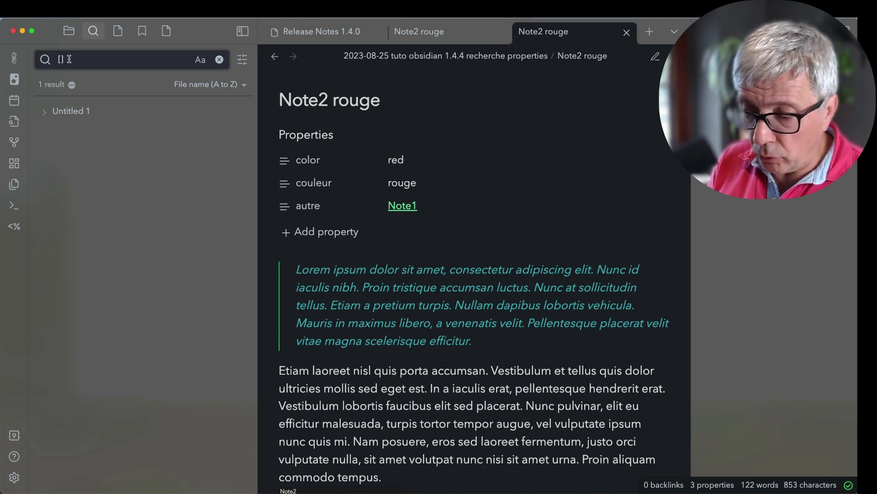
{"action": "type", "text": "couleur"}
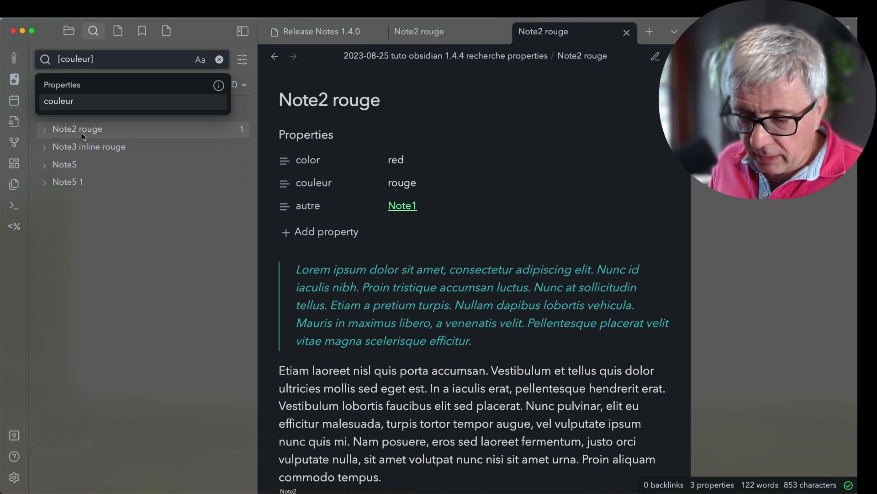
- Search the vault with [couleur:rouge] and open the matching notes Note3 inline rouge, Note5, Note5 1 and Note2 rouge to check their properties
{"action": "type", "text": ":"}
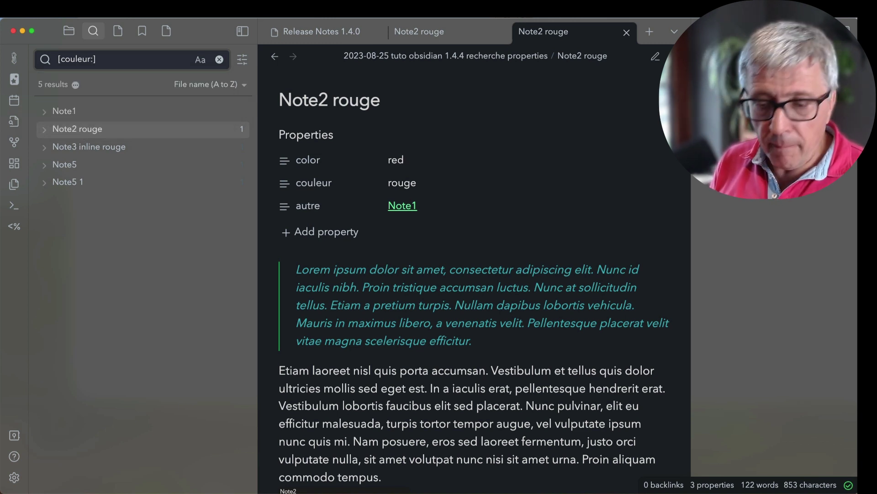
{"action": "type", "text": "rouge"}
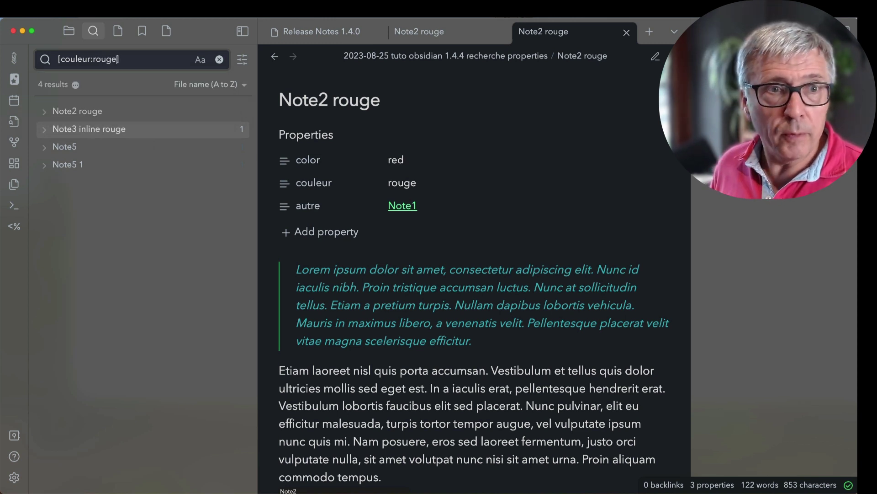
{"action": "left_click", "coordinate": [80, 132]}
{"action": "left_click", "coordinate": [62, 151]}
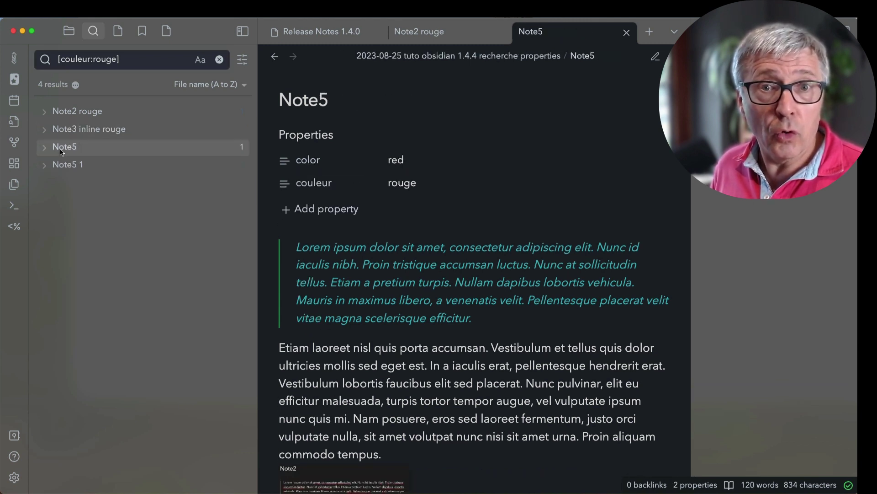
{"action": "left_click", "coordinate": [68, 167]}
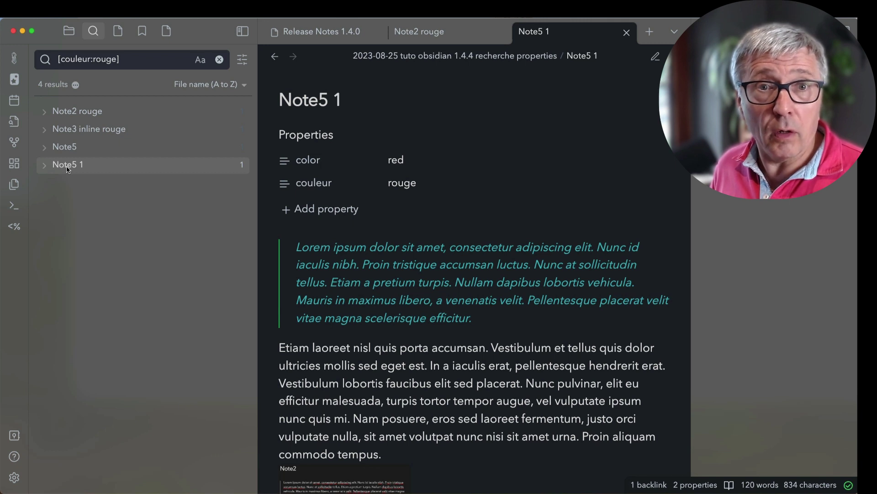
{"action": "left_click", "coordinate": [81, 113]}
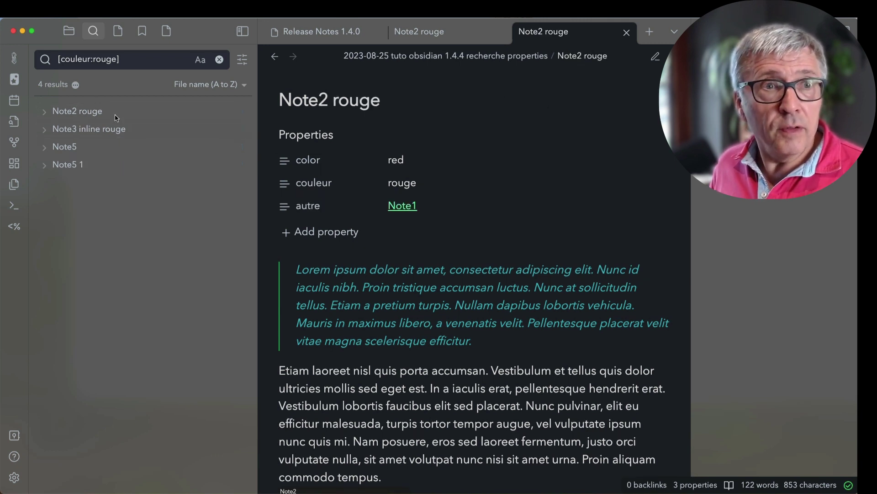
- Change the property name in the search to color, so the query reads [color:rouge]
{"action": "double_click", "coordinate": [72, 61]}
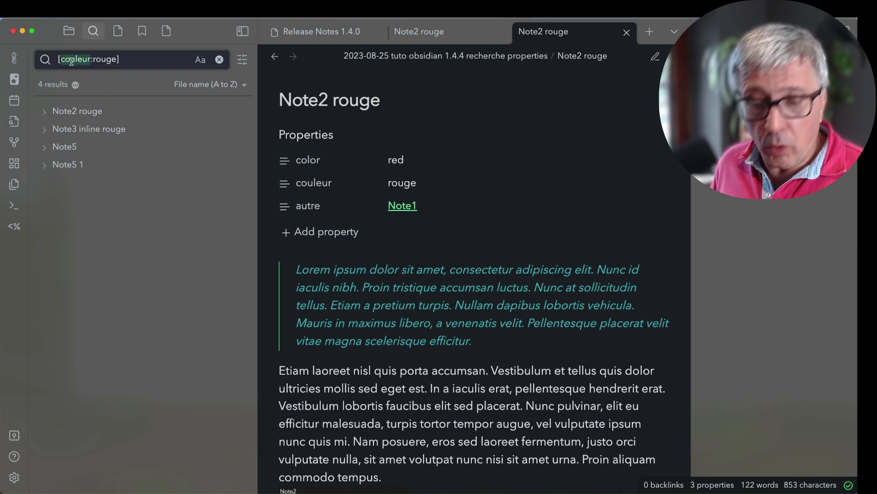
{"action": "type", "text": "color"}
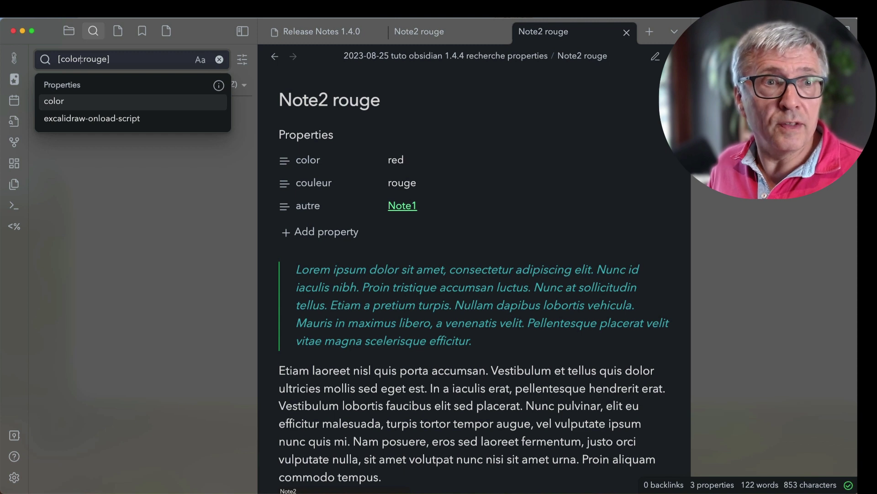
{"action": "left_click", "coordinate": [95, 176]}
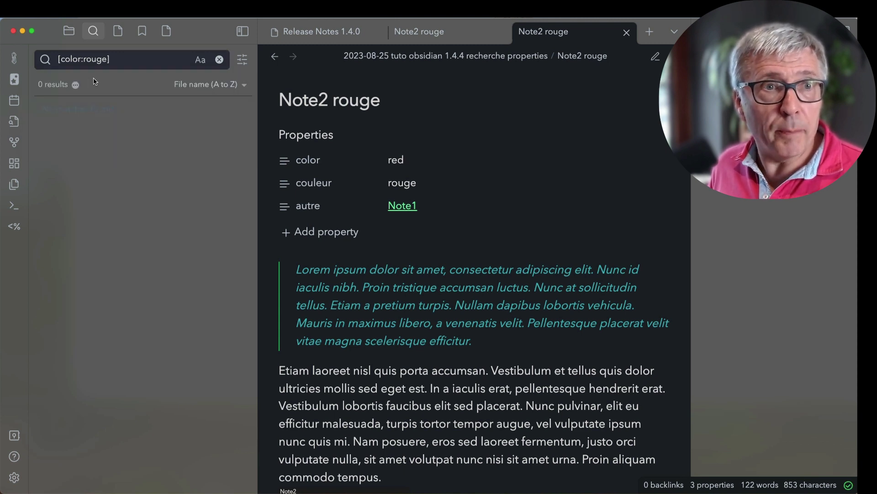
- Search the vault with [color:red] and open Note5, Note5 1 and Note2 rouge to check their color property
{"action": "double_click", "coordinate": [89, 59]}
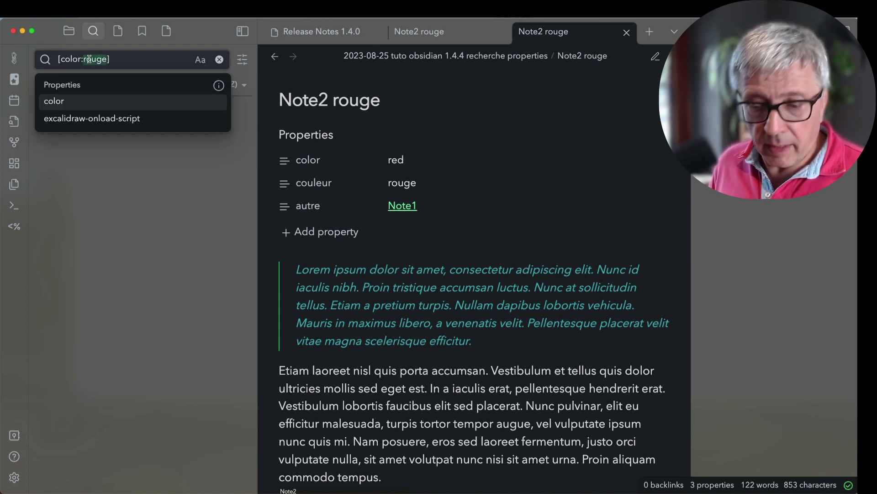
{"action": "type", "text": "red"}
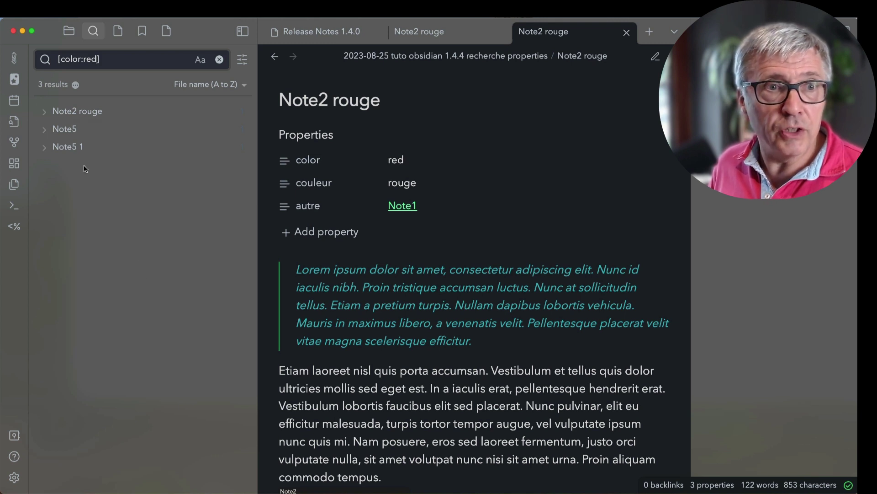
{"action": "left_click", "coordinate": [67, 129]}
{"action": "left_click", "coordinate": [67, 146]}
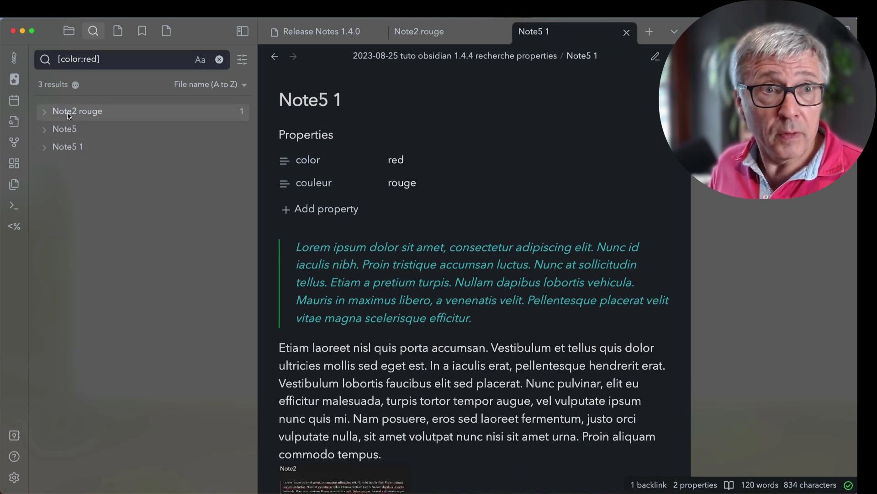
{"action": "left_click", "coordinate": [69, 115]}
- Try the search value vert with the color property, and switch the property to couleur so the query reads [couleur:vert]
{"action": "double_click", "coordinate": [87, 58]}
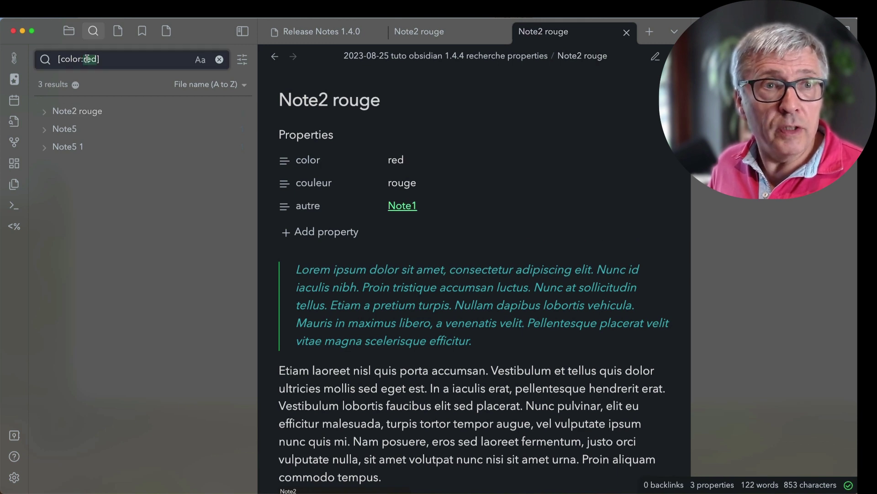
{"action": "type", "text": "vert"}
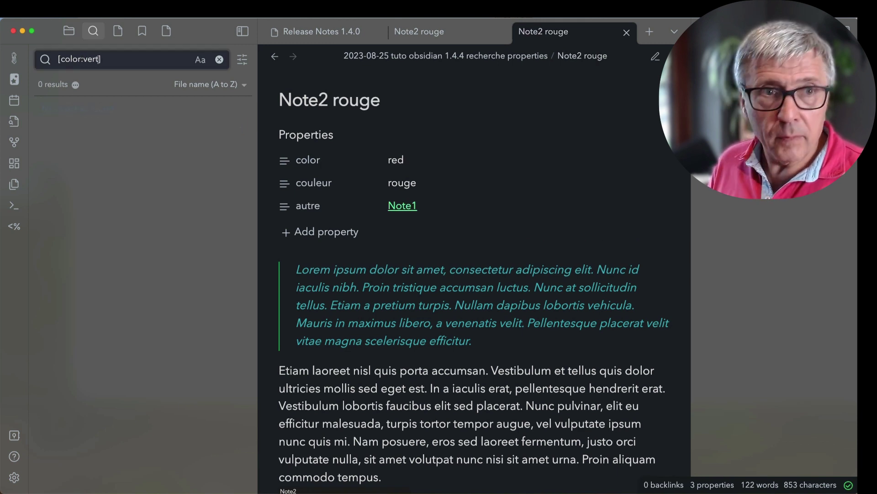
{"action": "double_click", "coordinate": [67, 58]}
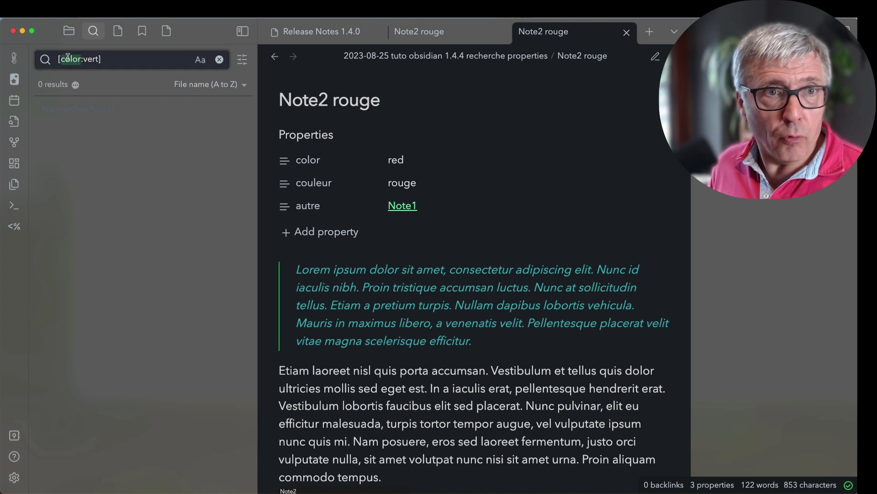
{"action": "type", "text": "couleur"}
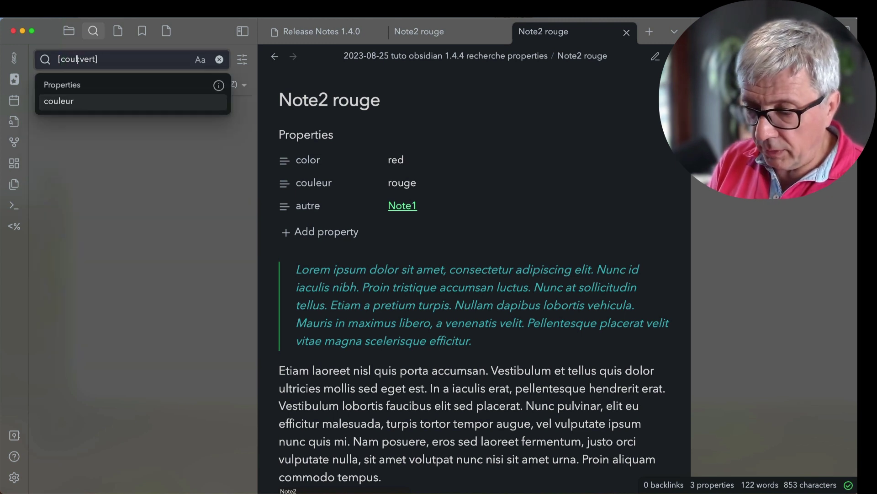
{"action": "left_click", "coordinate": [63, 144]}
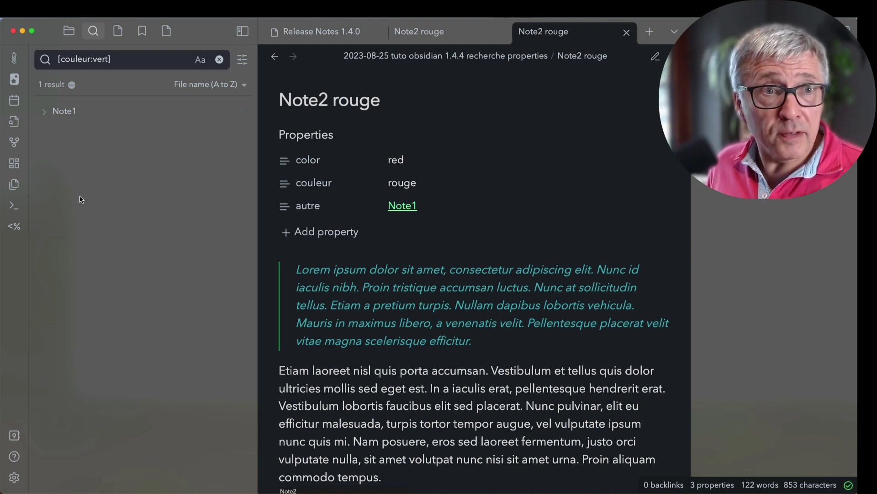
- Extend the search to notes whose couleur is either value, using the query [couleur:vert OR rouge]
{"action": "left_click", "coordinate": [111, 59]}
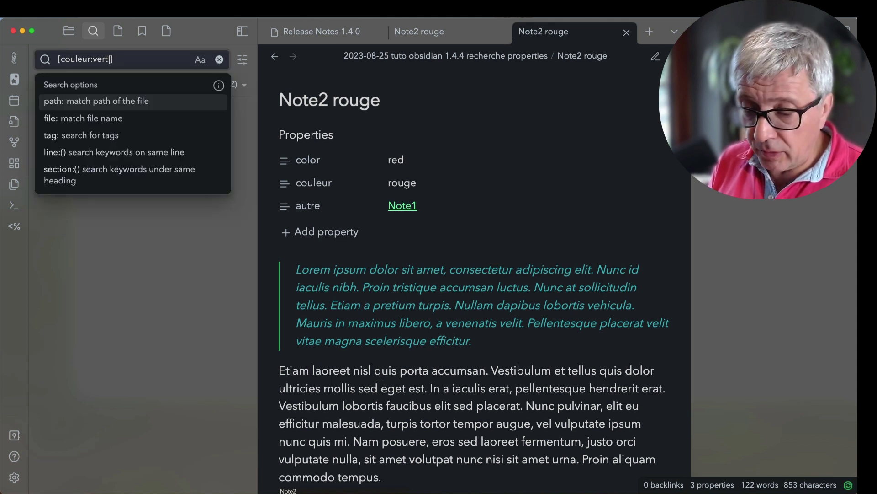
{"action": "type", "text": "rouge"}
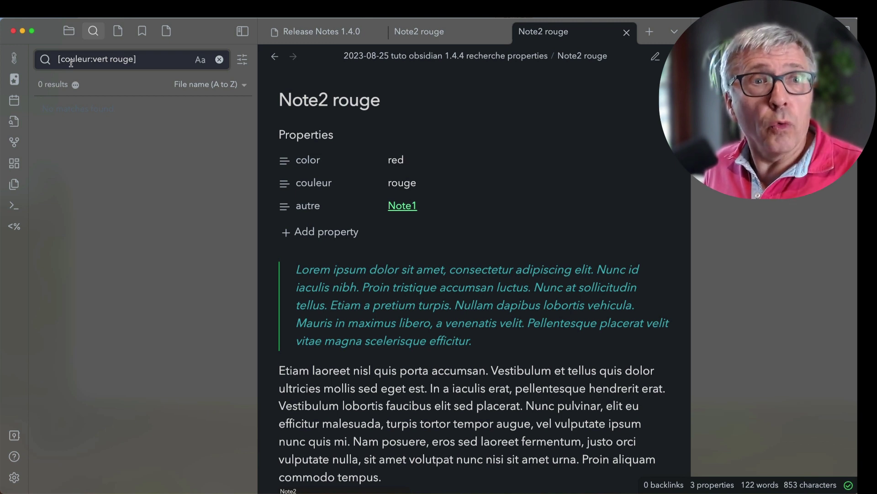
{"action": "left_click", "coordinate": [99, 59]}
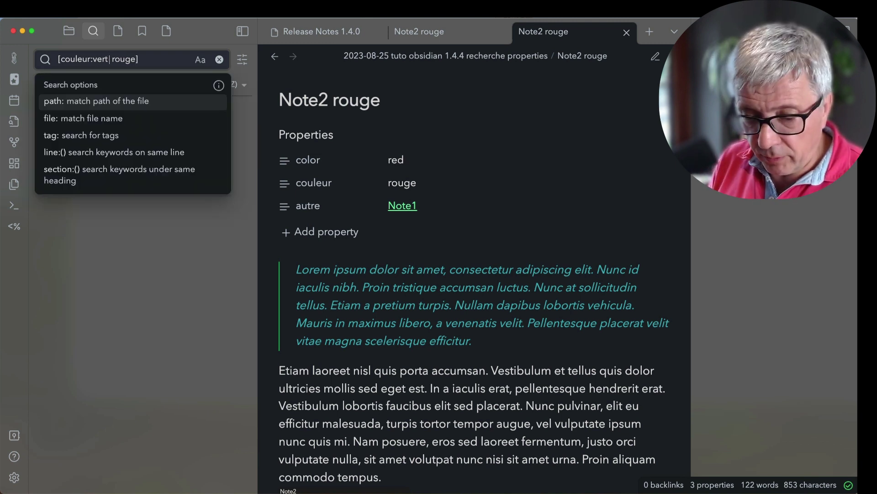
{"action": "type", "text": "OR"}
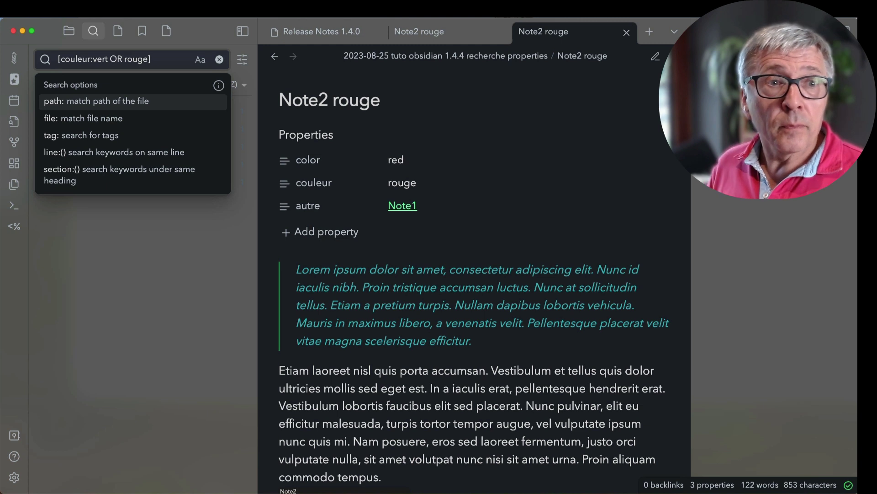
{"action": "left_click", "coordinate": [83, 315]}
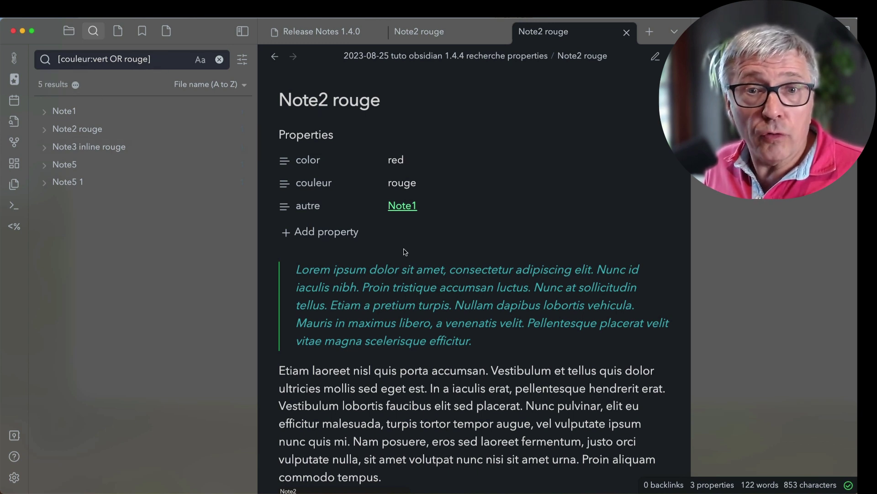
- Add a tags property to Note2 rouge and give it the tag rouge
{"action": "left_click", "coordinate": [315, 233]}
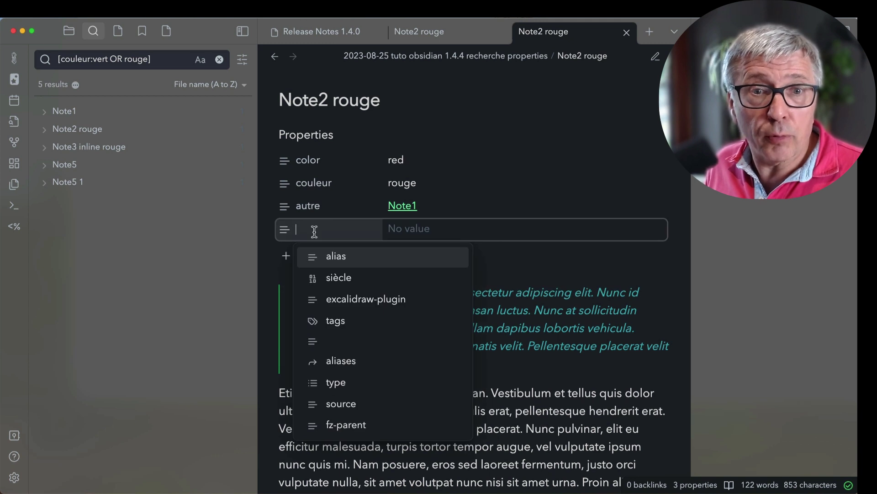
{"action": "left_click", "coordinate": [335, 324]}
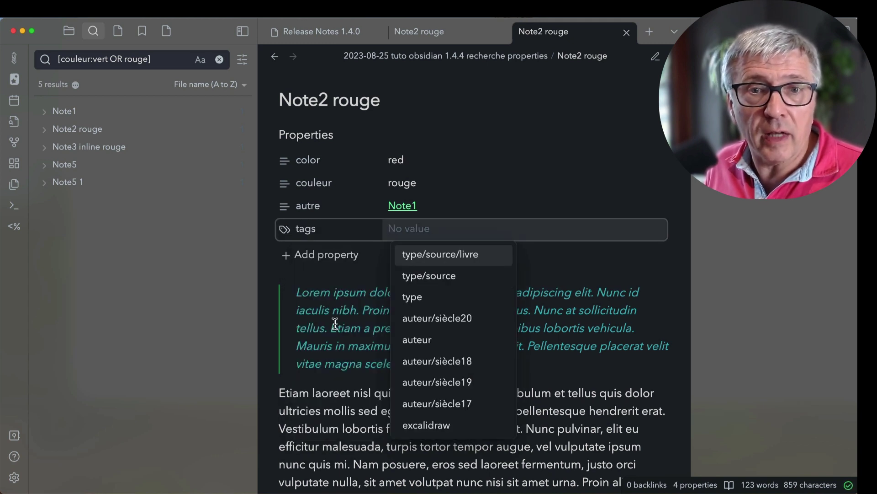
{"action": "type", "text": "v"}
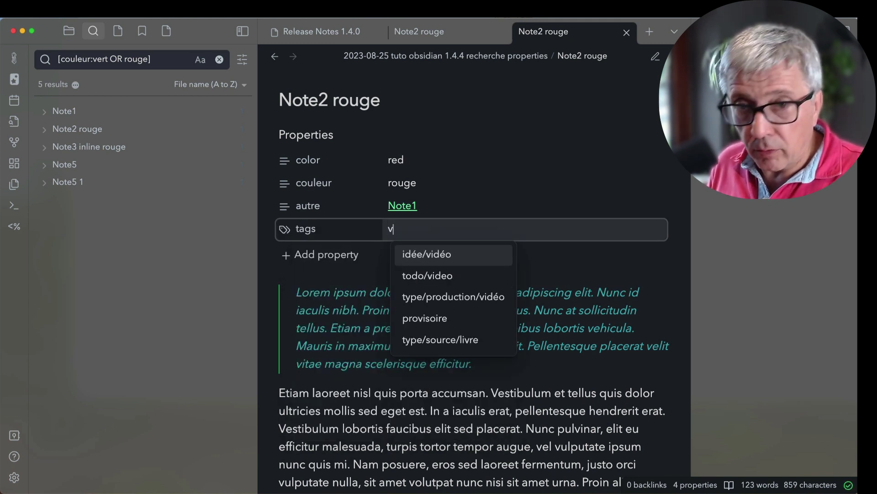
{"action": "key", "text": "BackSpace"}
{"action": "type", "text": "rouge"}
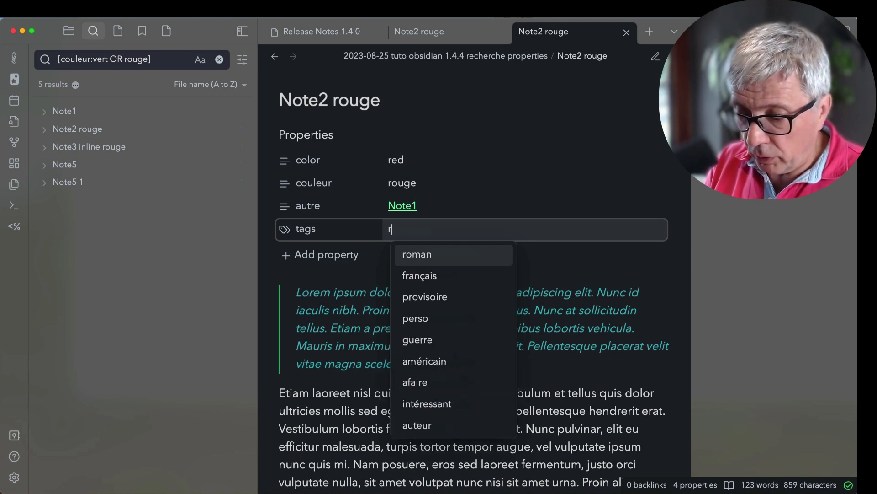
{"action": "key", "text": "Return"}
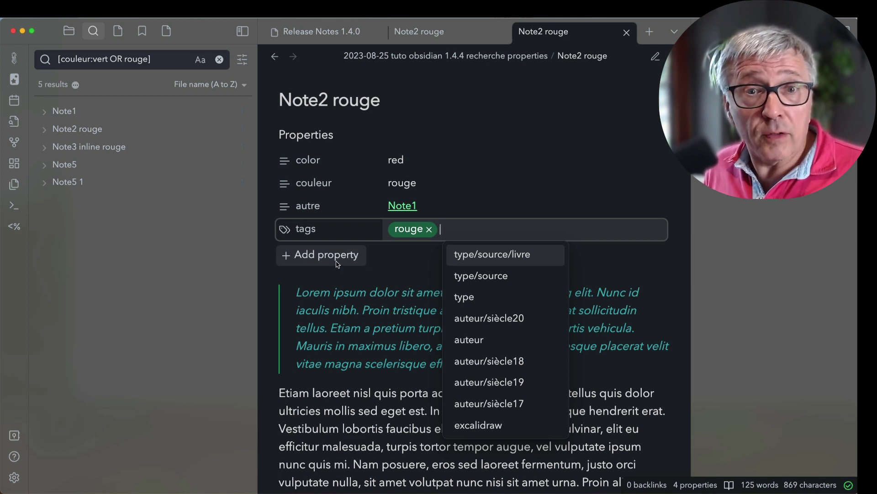
- Replace the vault search with the tag query tag: #rouge
{"action": "left_click", "coordinate": [160, 61]}
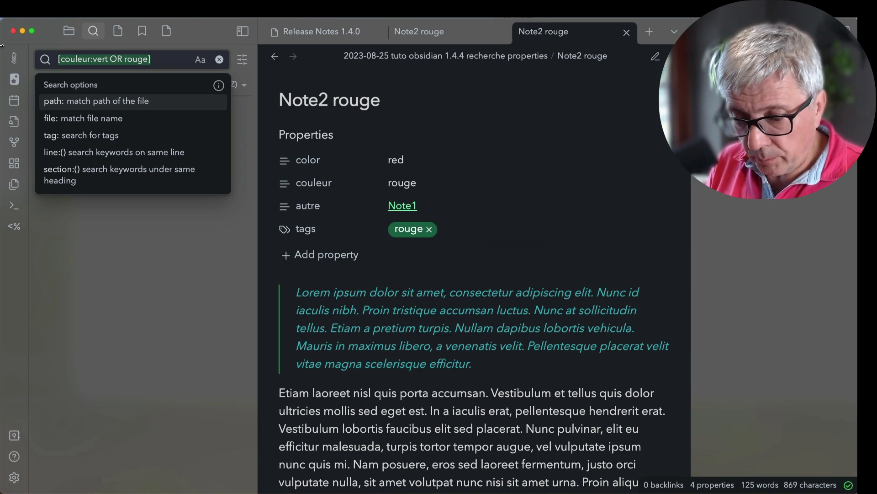
{"action": "type", "text": "tag"}
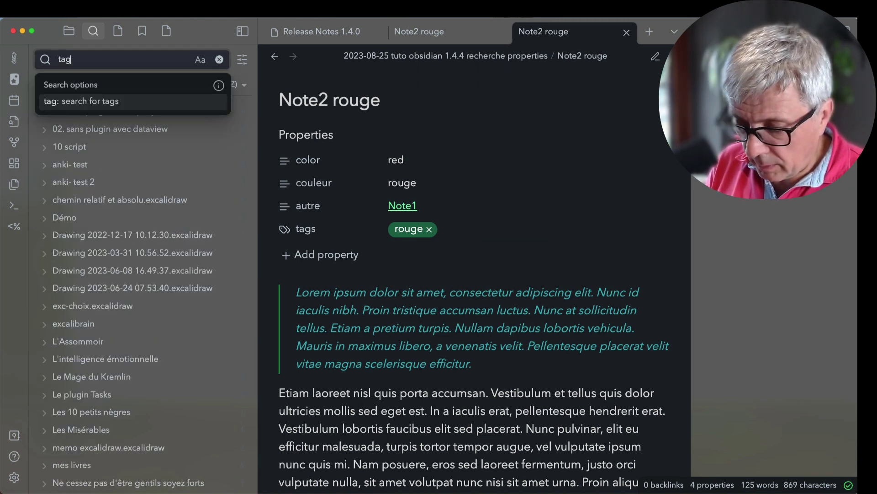
{"action": "type", "text": ": #"}
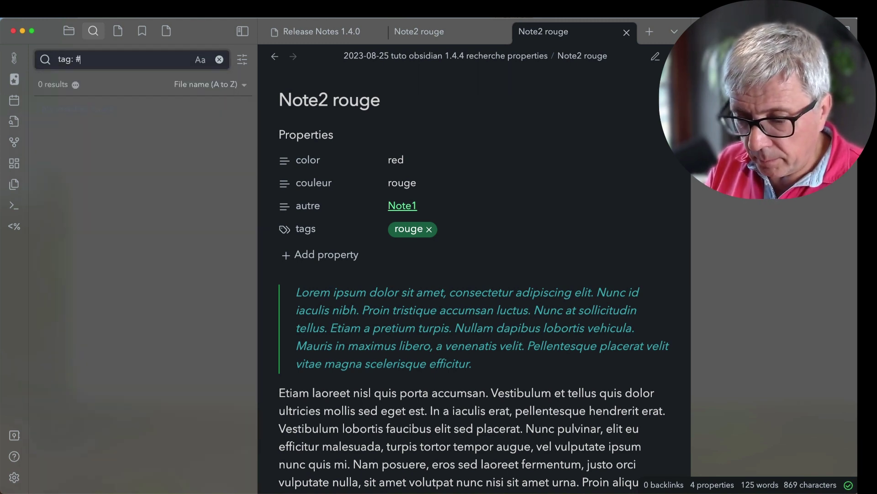
{"action": "type", "text": "rouge"}
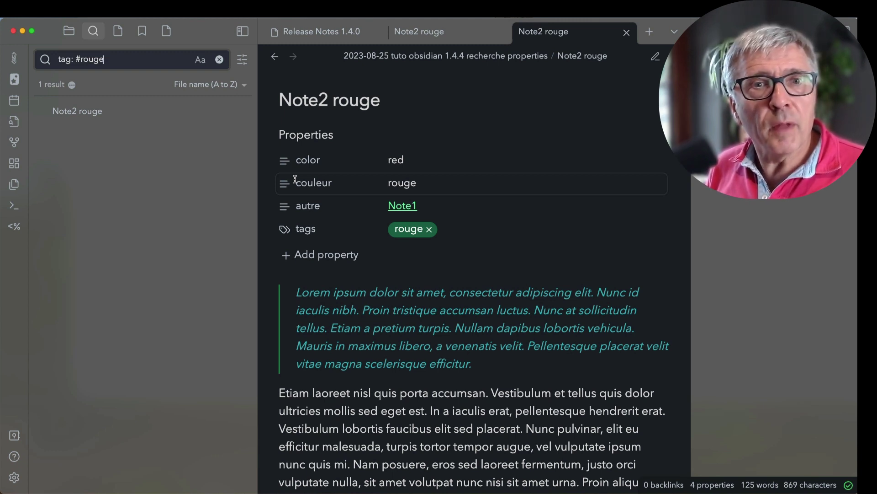
- Open the note autre amélioration 1 from the vault's files and add a file property named test
{"action": "left_click", "coordinate": [69, 35]}
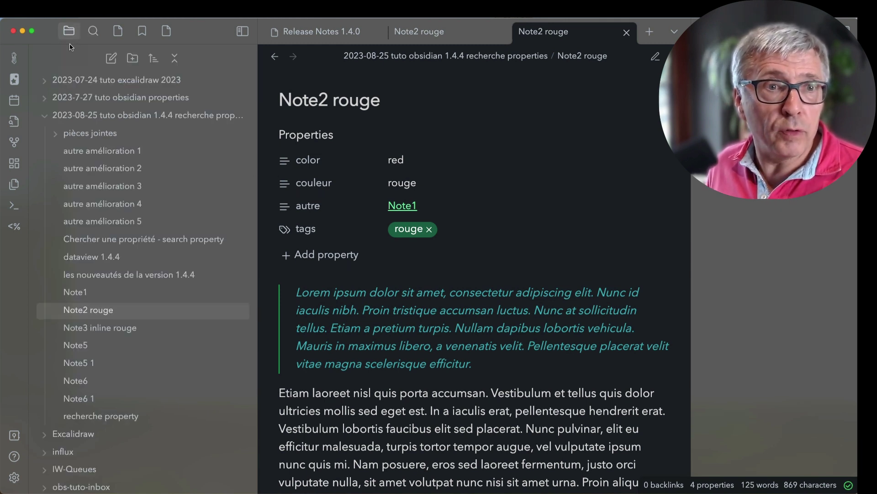
{"action": "left_click", "coordinate": [110, 152]}
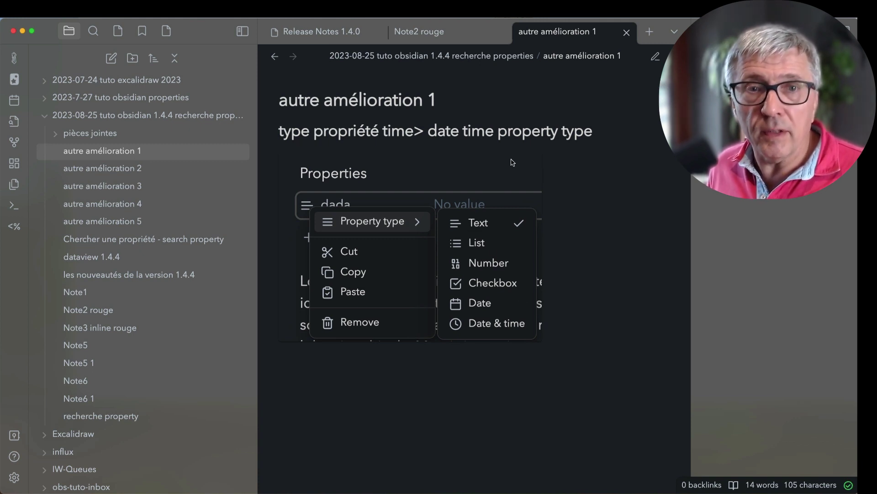
{"action": "key", "text": "super+p"}
{"action": "key", "text": "Return"}
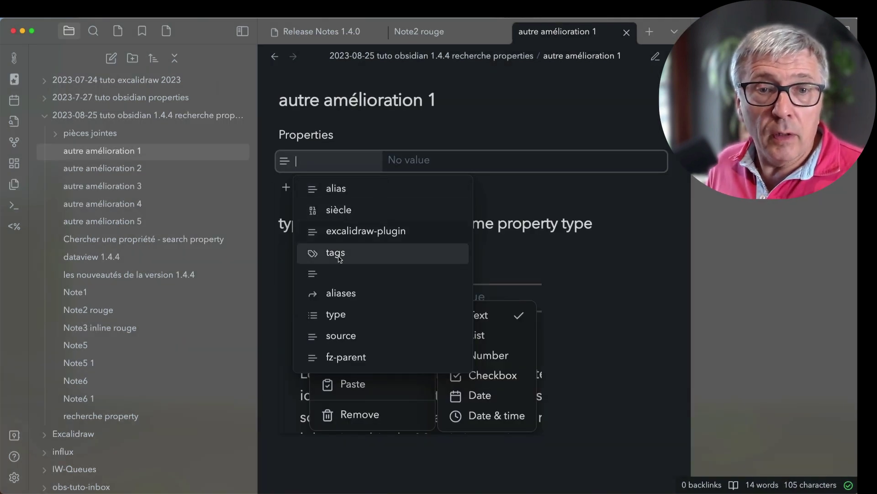
{"action": "type", "text": "test"}
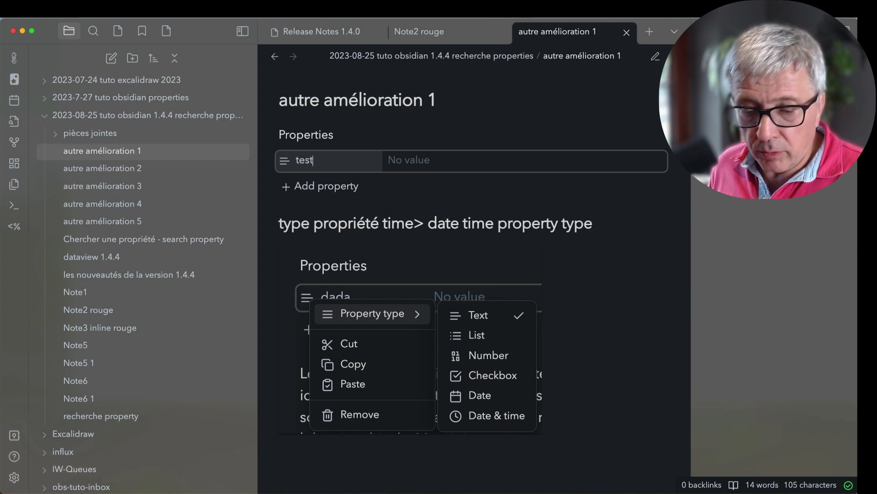
{"action": "key", "text": "Return"}
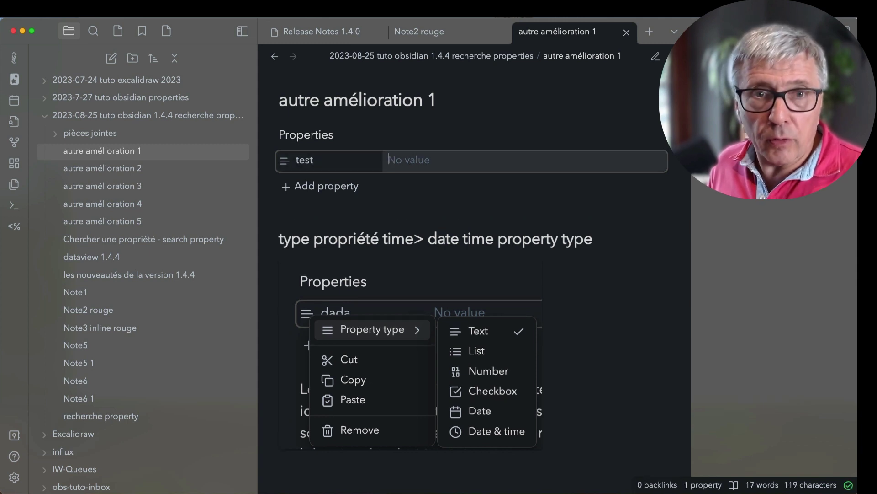
- Change the type of the test property in autre amélioration 1 to Date & time
{"action": "left_click", "coordinate": [284, 160]}
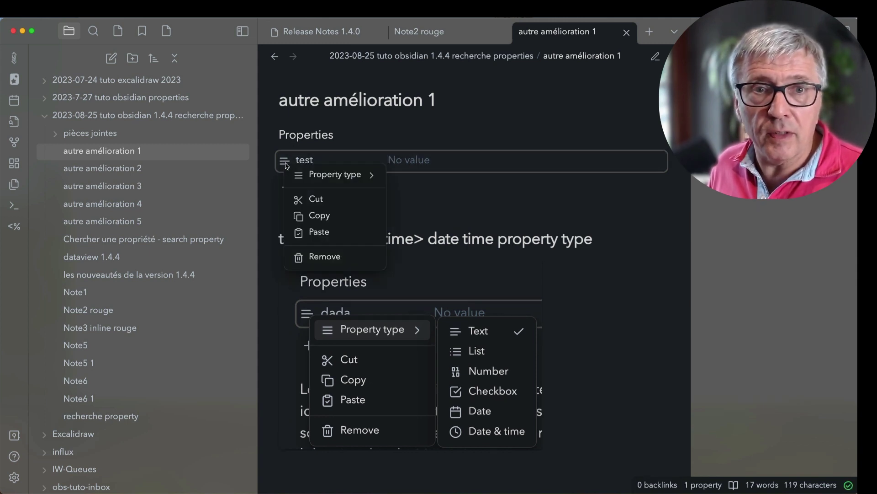
{"action": "mouse_move", "coordinate": [315, 175]}
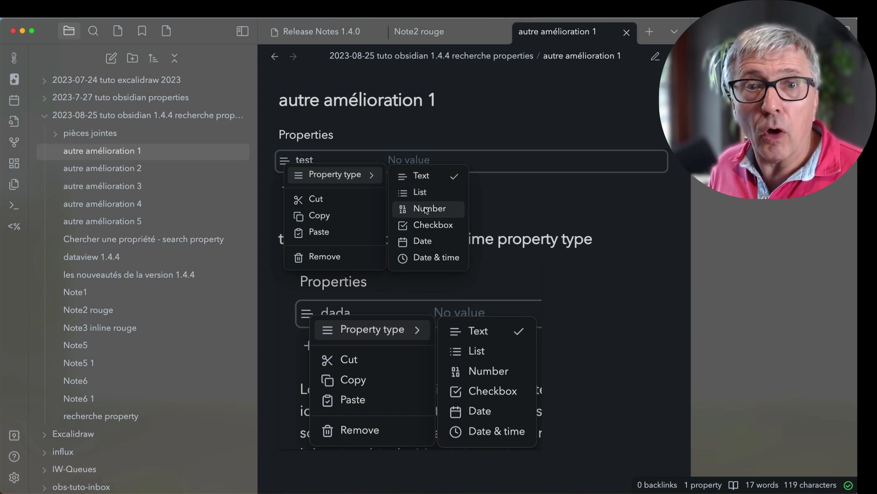
{"action": "left_click", "coordinate": [428, 258]}
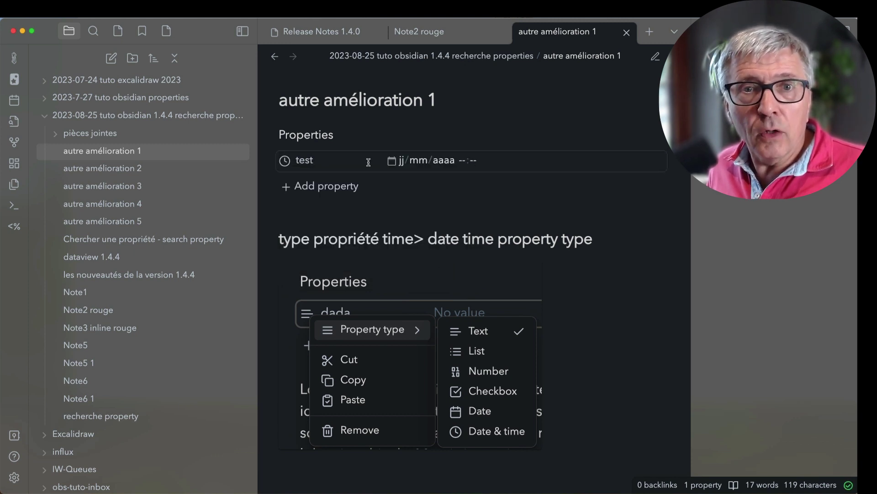
- Set the test property's value to 09/08/2023 at 20:30
{"action": "left_click", "coordinate": [393, 161]}
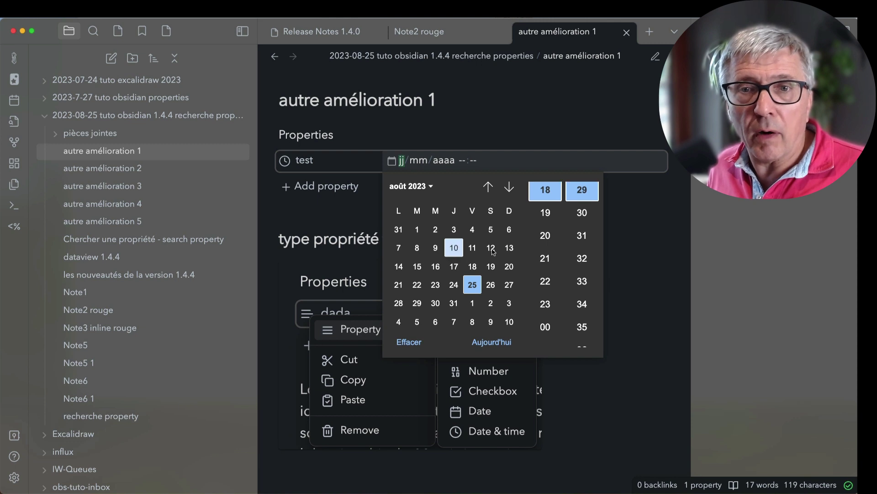
{"action": "left_click", "coordinate": [549, 236]}
{"action": "left_click", "coordinate": [576, 215]}
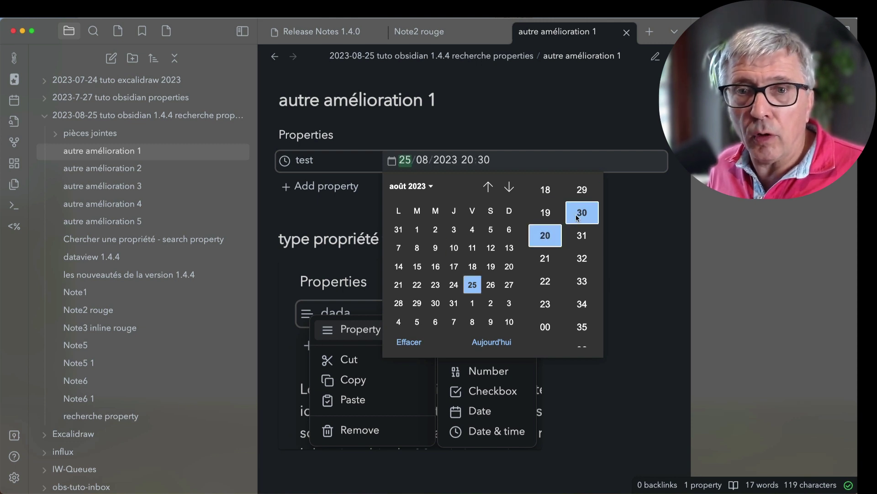
{"action": "left_click", "coordinate": [437, 248]}
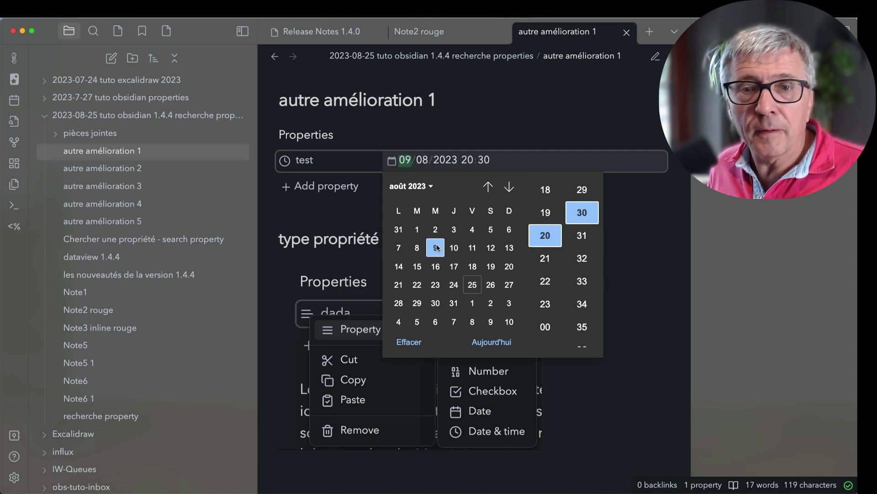
{"action": "left_click", "coordinate": [417, 122]}
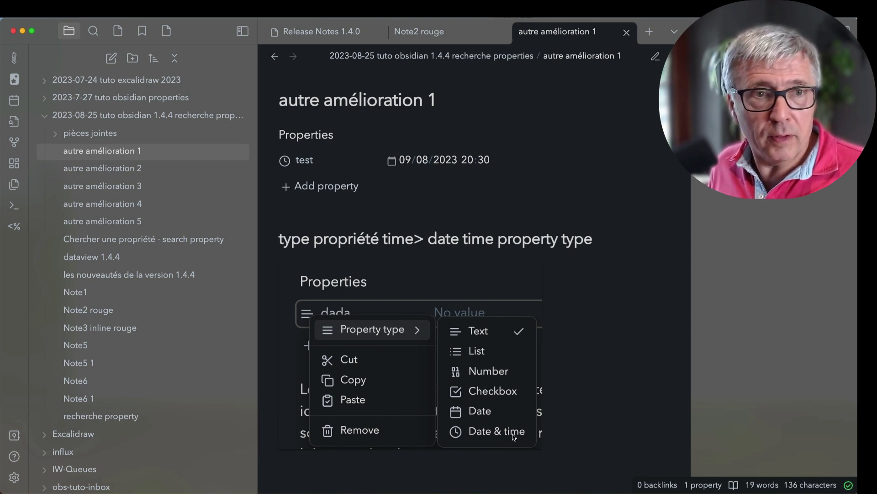
- Open the note autre amélioration 2 and check the vault size in the Sync settings
{"action": "left_click", "coordinate": [80, 170]}
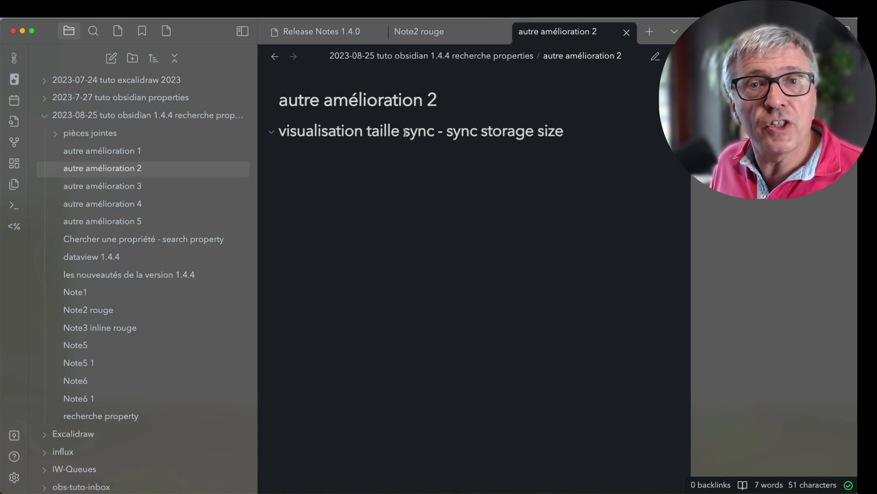
{"action": "left_click", "coordinate": [14, 477]}
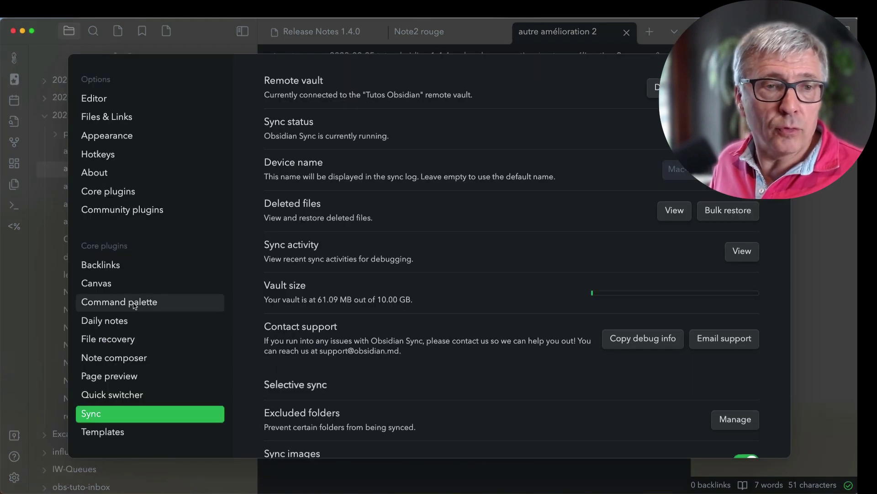
{"action": "scroll", "coordinate": [135, 305], "scroll_direction": "down", "scroll_amount": 4}
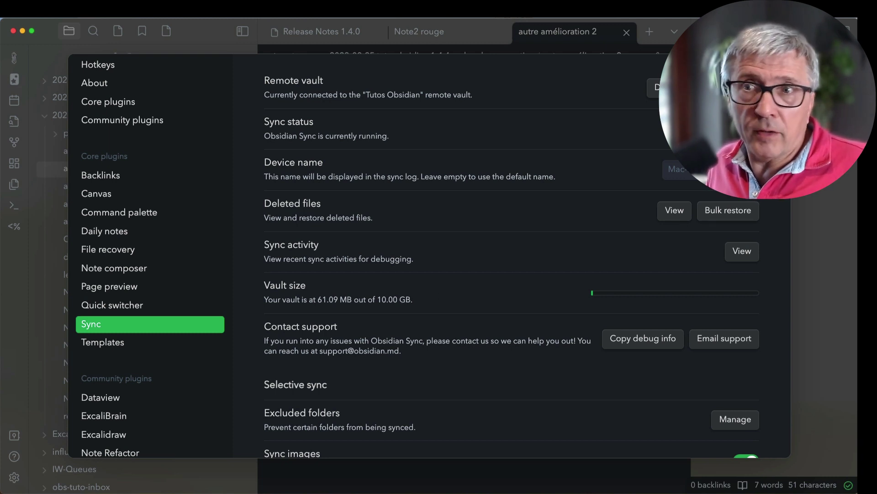
{"action": "key", "text": "Escape"}
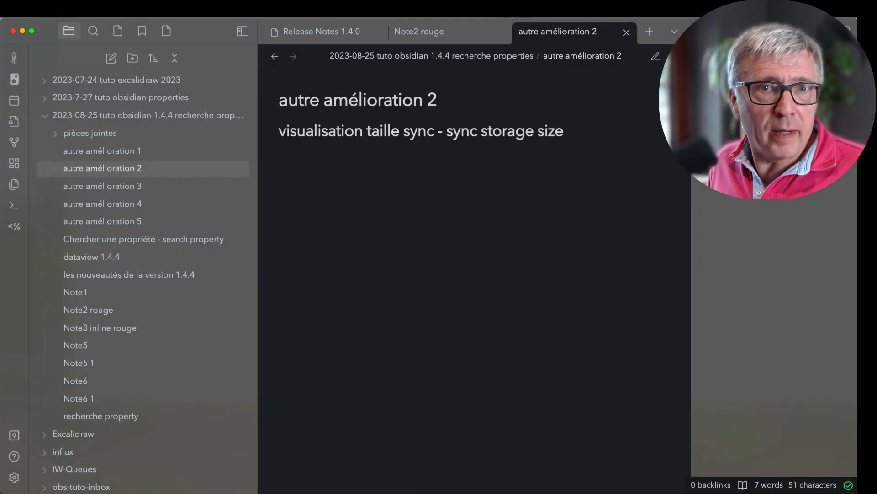
- Read the note autre amélioration 3, and review the existing properties of Note5 1
{"action": "left_click", "coordinate": [89, 191]}
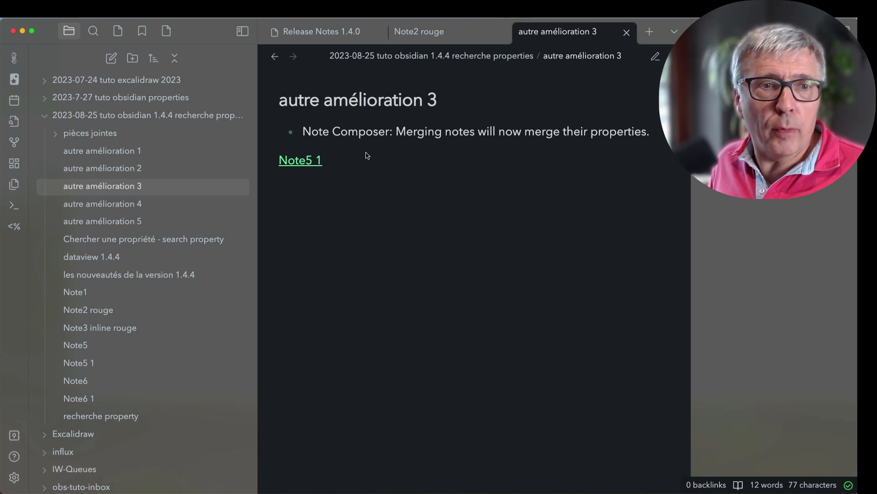
{"action": "left_click", "coordinate": [85, 367]}
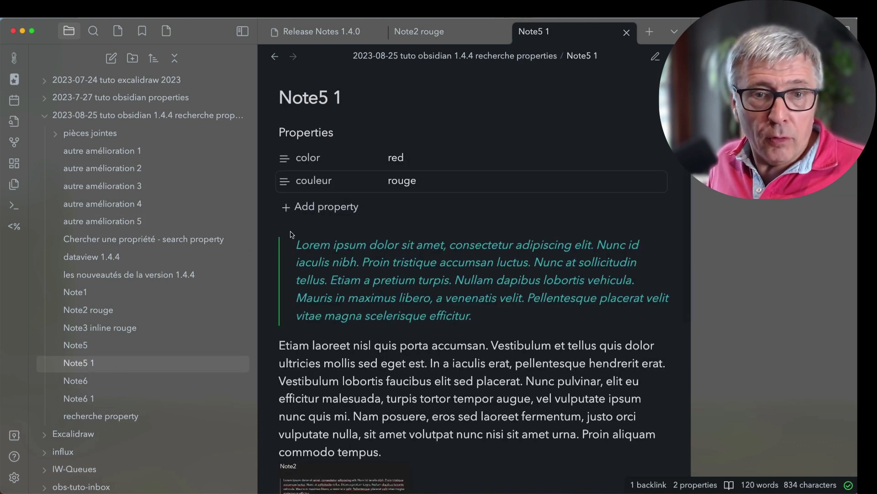
{"action": "scroll", "coordinate": [288, 228], "scroll_direction": "down", "scroll_amount": 1}
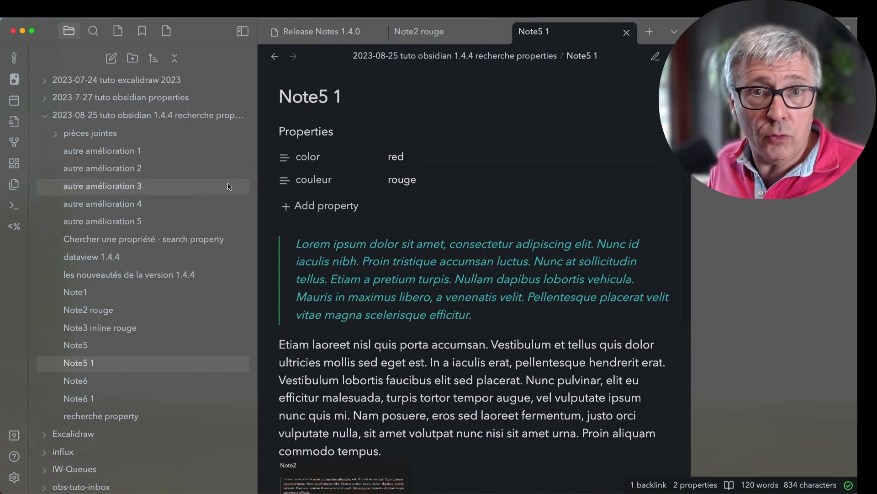
- Open Note6 1 and merge the entire file into Note5 1
{"action": "left_click", "coordinate": [90, 397]}
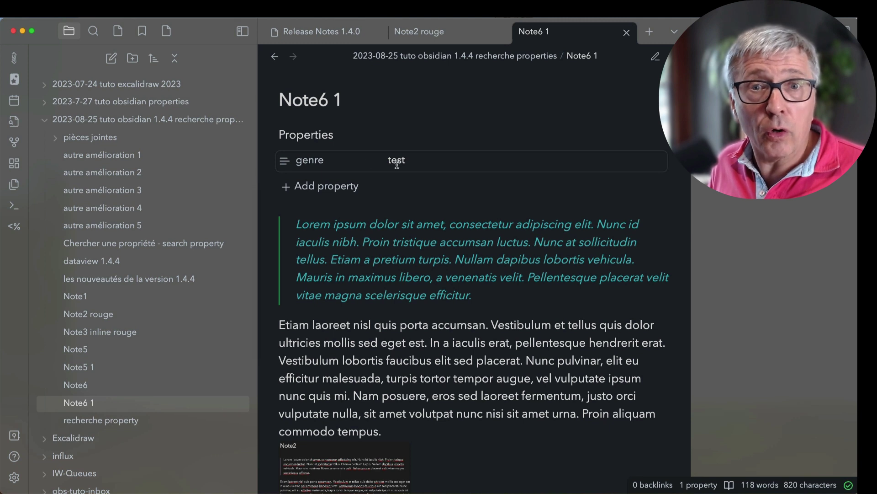
{"action": "scroll", "coordinate": [529, 190], "scroll_direction": "down", "scroll_amount": 1}
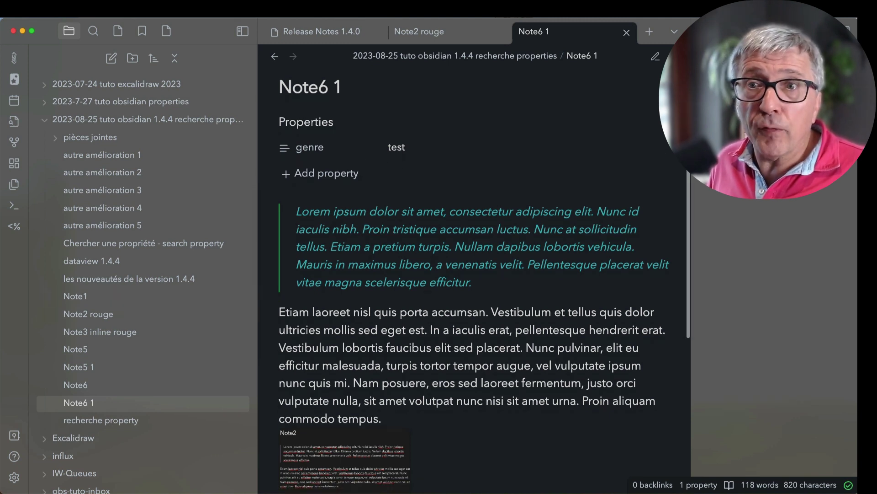
{"action": "right_click", "coordinate": [552, 31]}
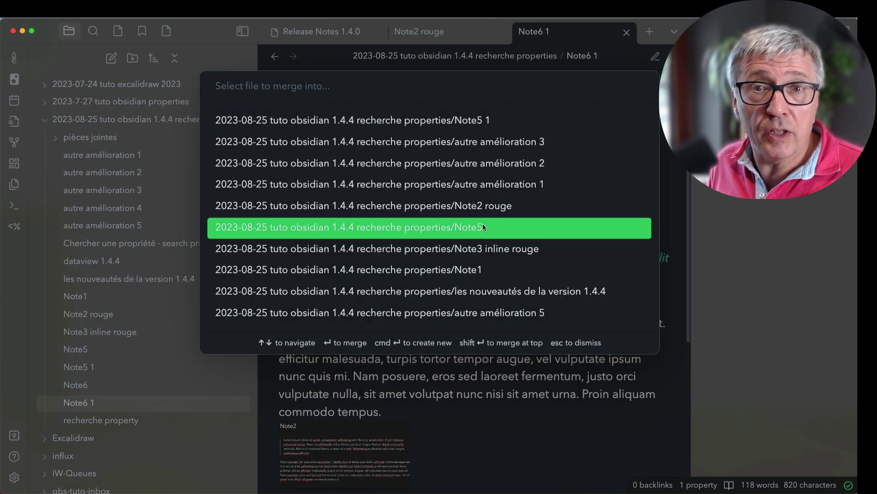
{"action": "left_click", "coordinate": [459, 129]}
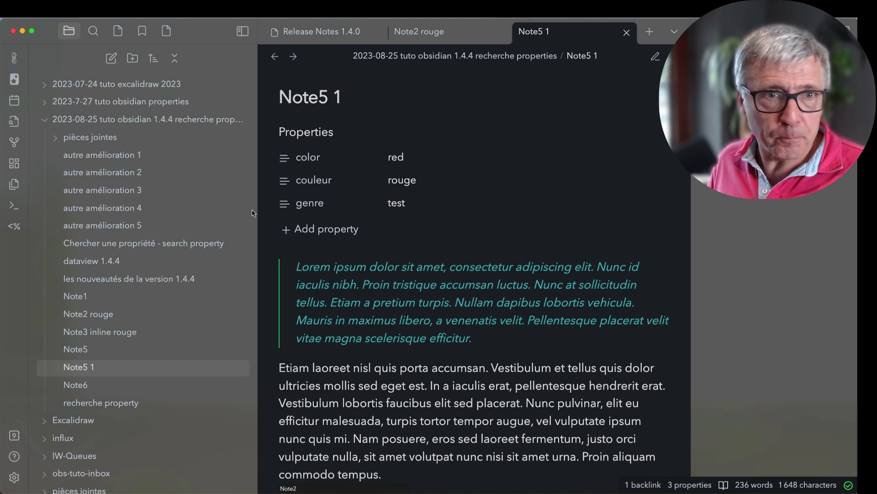
- Read the note autre amélioration 4, and leave reading view in Note2 rouge to examine its properties as source text
{"action": "left_click", "coordinate": [90, 192]}
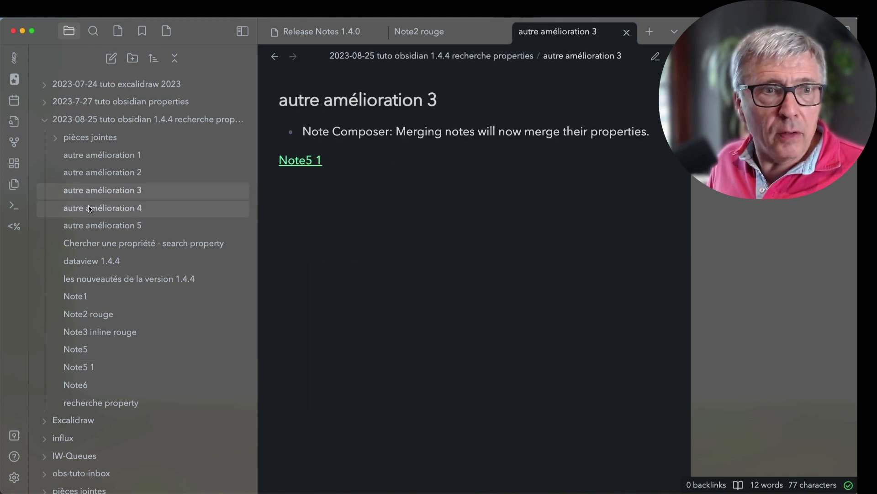
{"action": "left_click", "coordinate": [90, 208]}
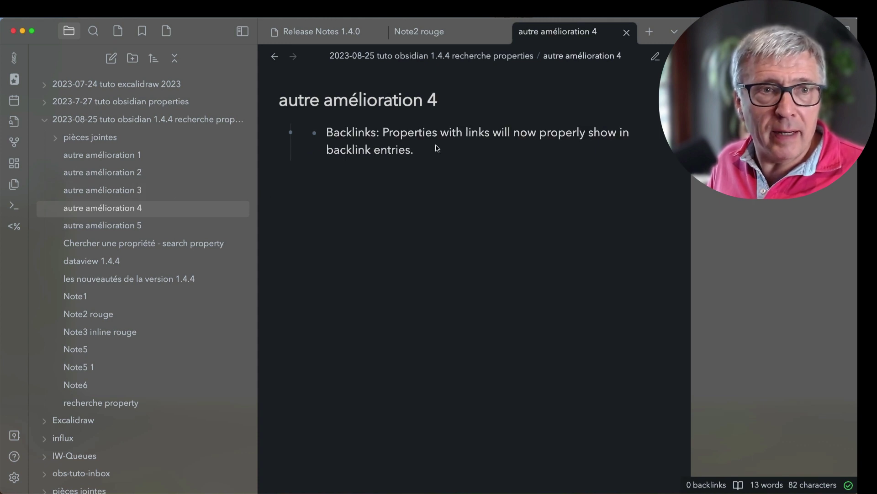
{"action": "left_click", "coordinate": [86, 320]}
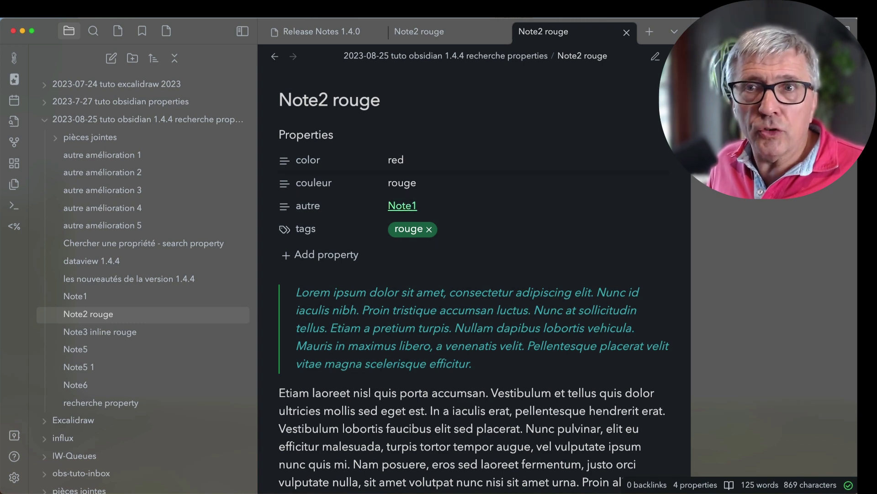
{"action": "left_click", "coordinate": [672, 56]}
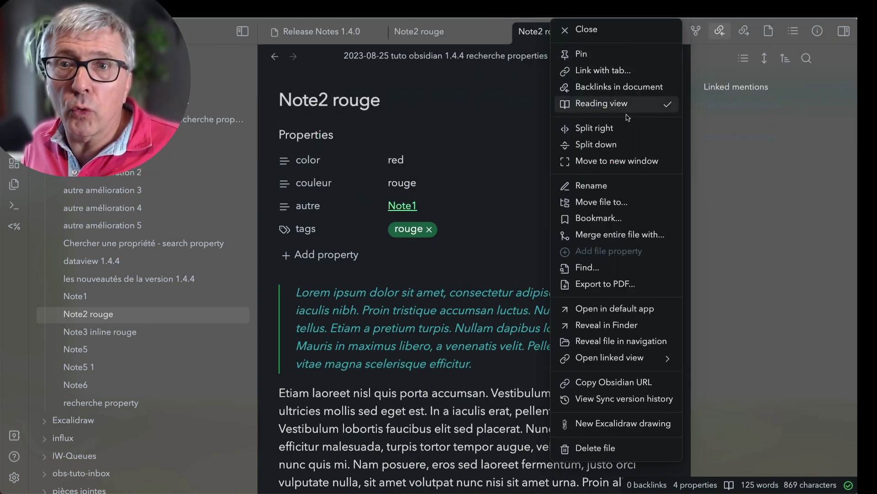
{"action": "left_click", "coordinate": [614, 105]}
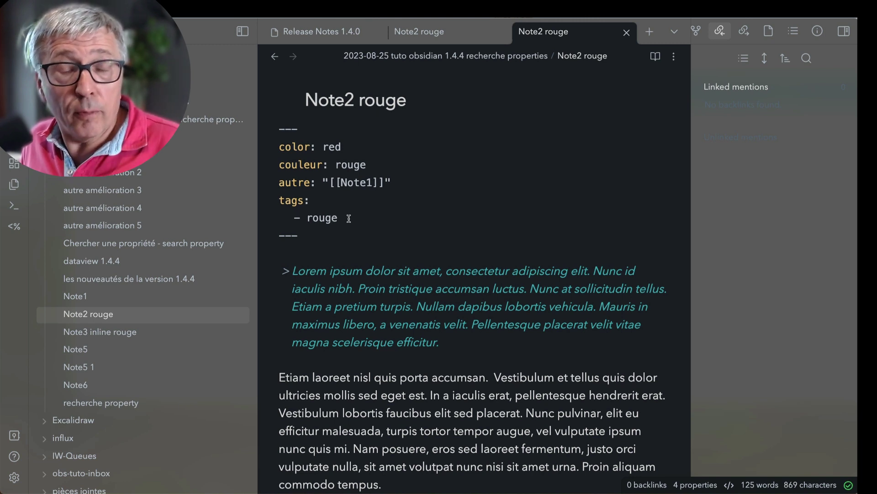
- Turn off source mode in Note2 rouge and follow the autre property's link to Note1 to examine its backlinks
{"action": "left_click", "coordinate": [674, 56]}
{"action": "scroll", "coordinate": [613, 116], "scroll_direction": "down", "scroll_amount": 1}
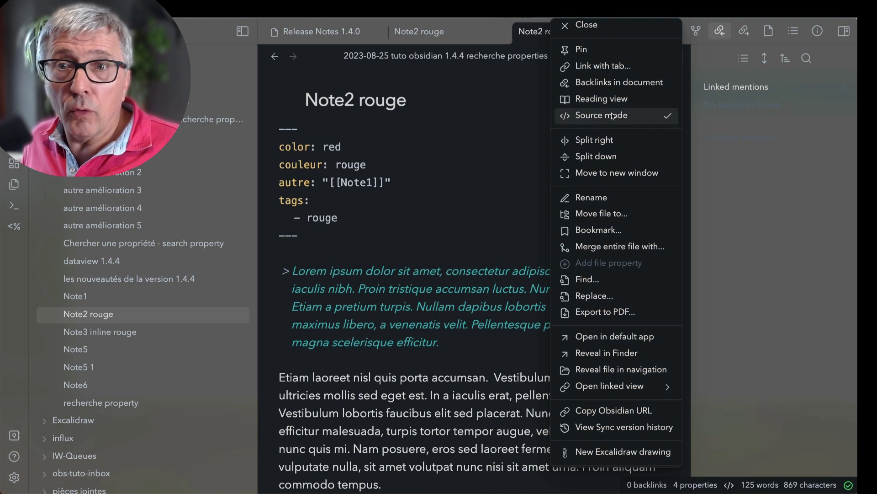
{"action": "left_click", "coordinate": [613, 116]}
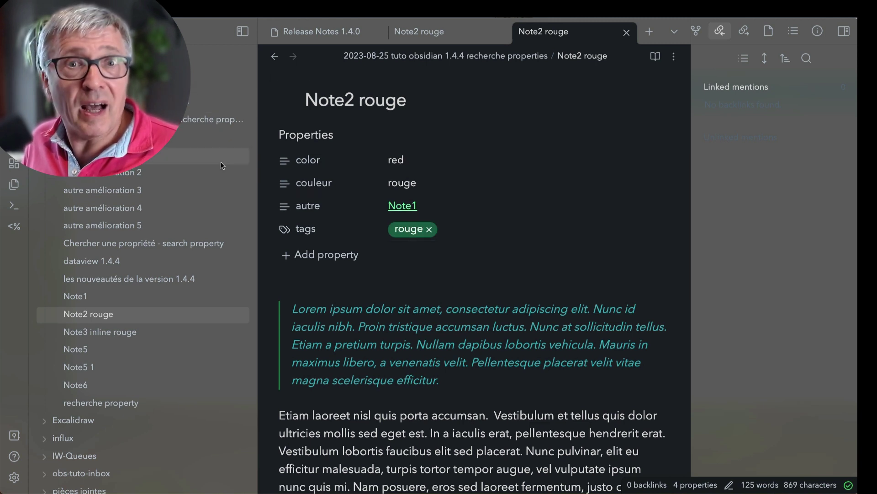
{"action": "left_click_drag", "start_coordinate": [284, 160], "coordinate": [283, 206]}
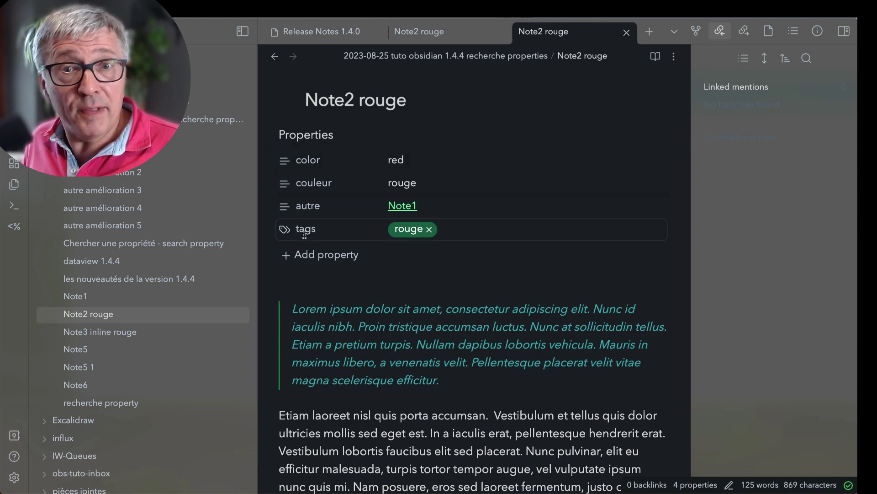
{"action": "left_click", "coordinate": [404, 206]}
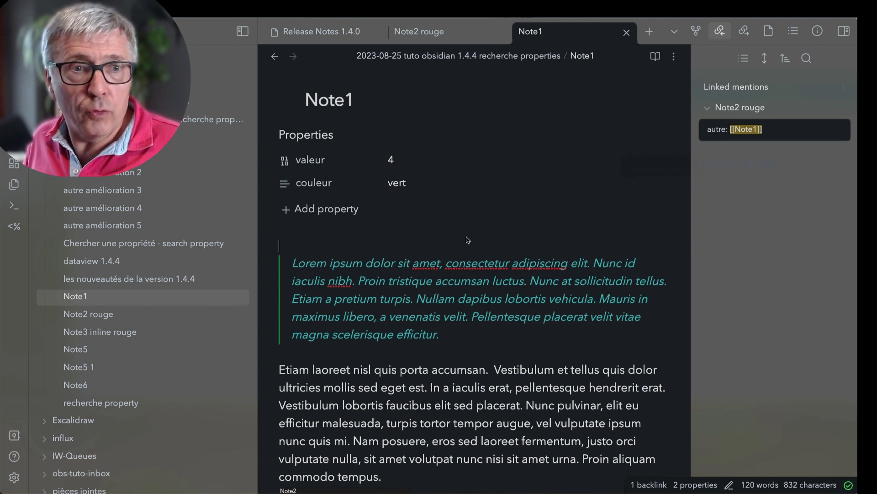
- Open the note autre amélioration 5 and make the paragraph starting "Etiam laoreet" bold
{"action": "left_click", "coordinate": [87, 210]}
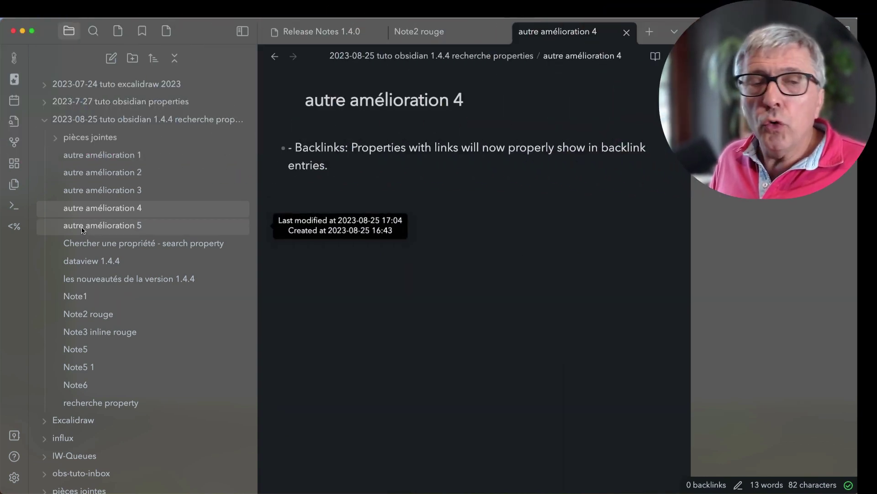
{"action": "left_click", "coordinate": [83, 227]}
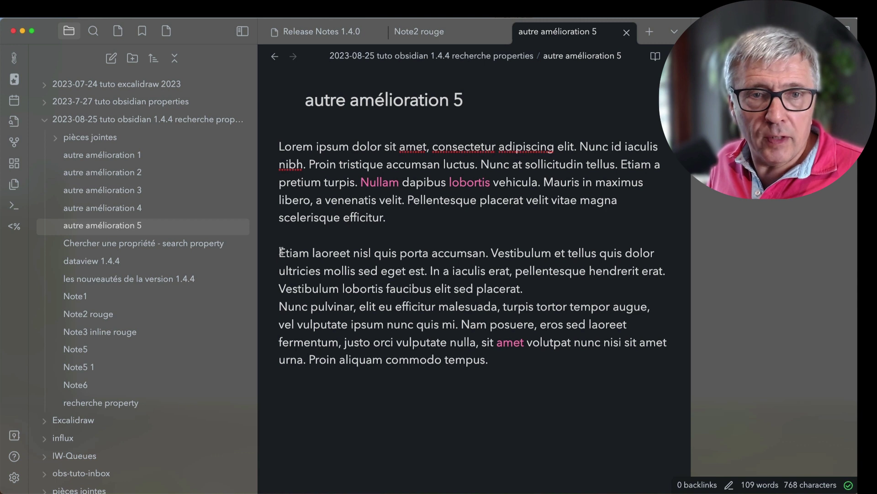
{"action": "left_click_drag", "start_coordinate": [277, 254], "coordinate": [535, 287]}
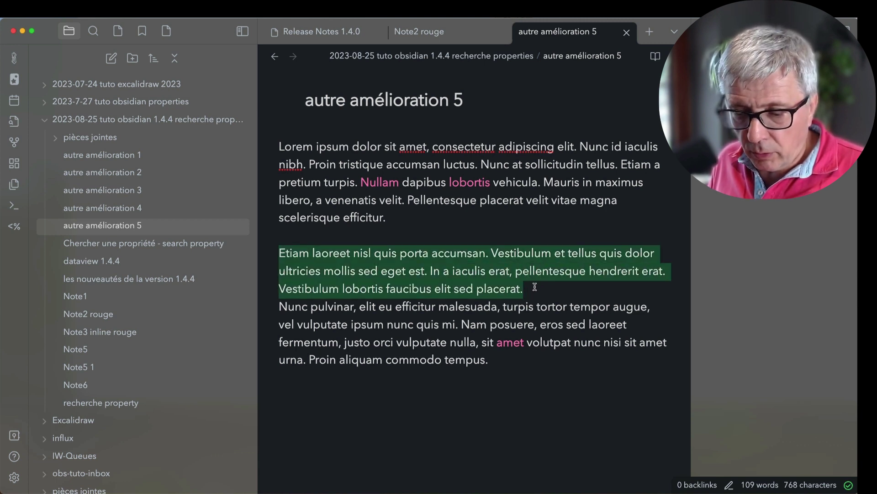
{"action": "key", "text": "super+shift+h"}
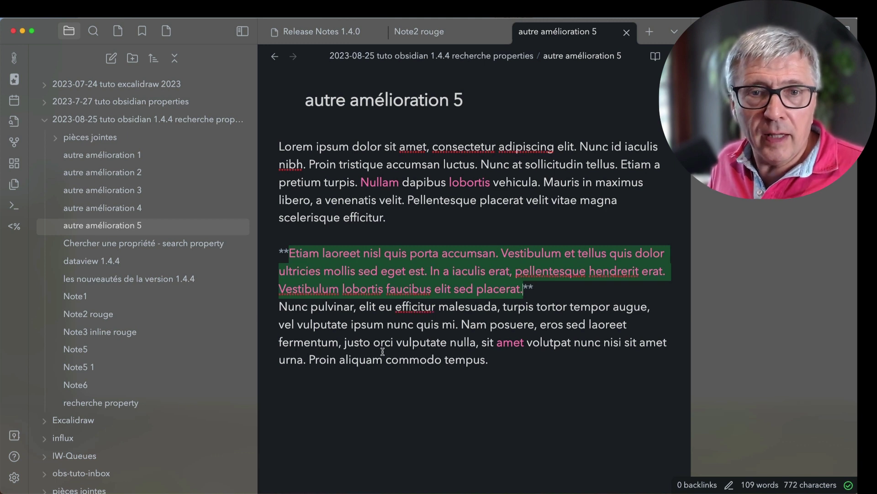
{"action": "left_click", "coordinate": [380, 351]}
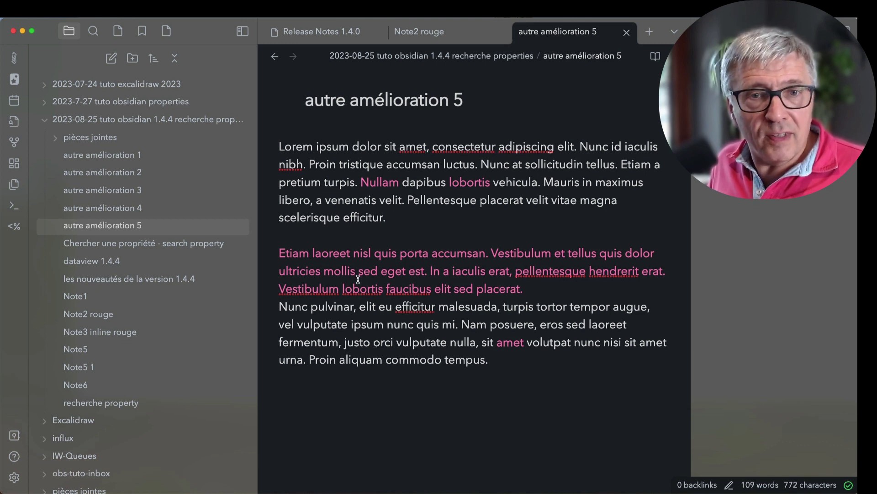
- Remove the bold formatting from the paragraph starting "Etiam laoreet"
{"action": "left_click", "coordinate": [342, 271]}
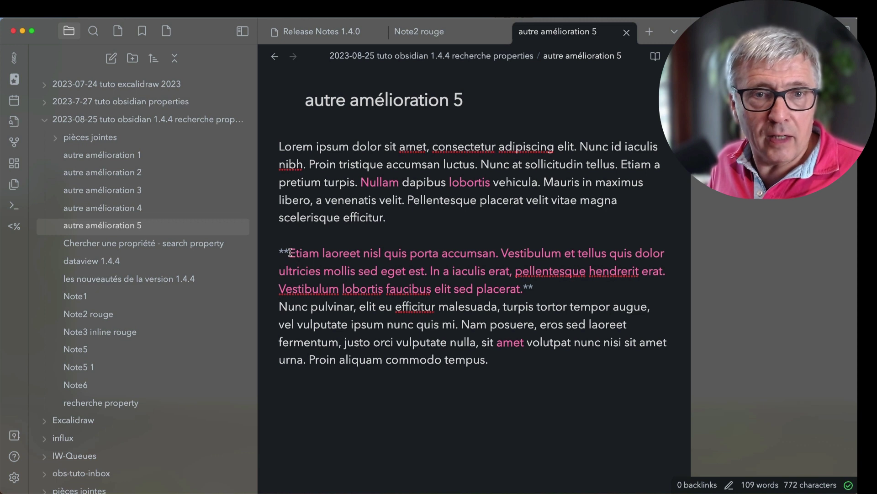
{"action": "left_click_drag", "start_coordinate": [289, 252], "coordinate": [524, 289]}
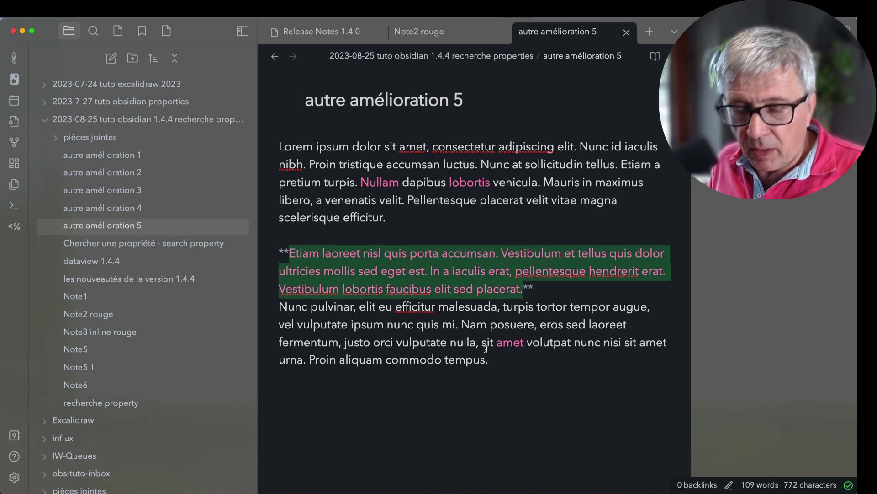
{"action": "key", "text": "super+b"}
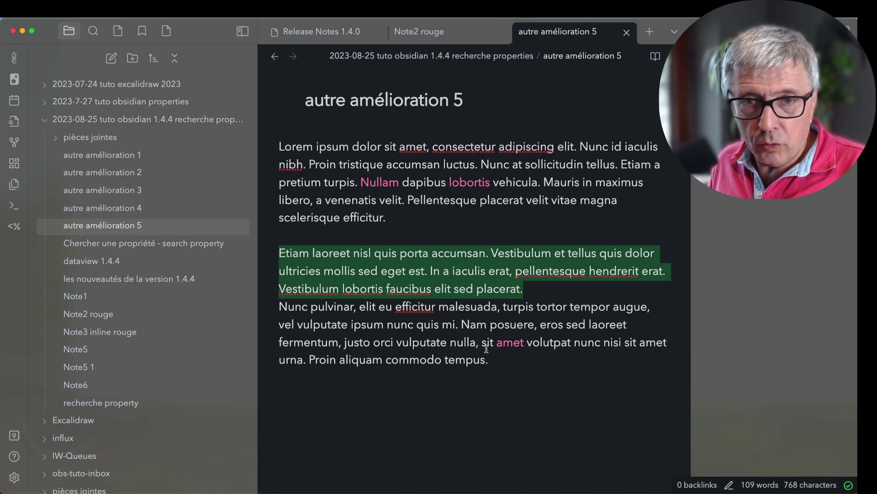
- Make the paragraph starting "Etiam laoreet" bold, and remove its bold formatting with only the cursor inside the paragraph
{"action": "key", "text": "super+b"}
{"action": "left_click", "coordinate": [412, 342]}
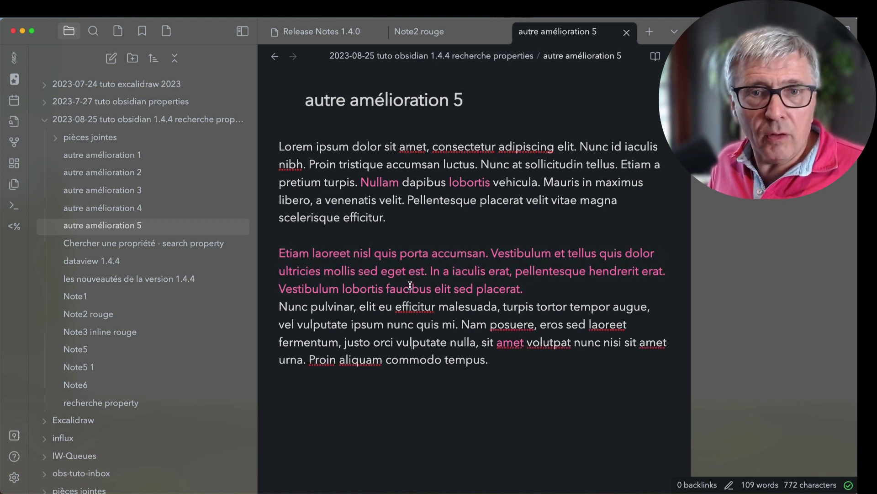
{"action": "left_click", "coordinate": [422, 273]}
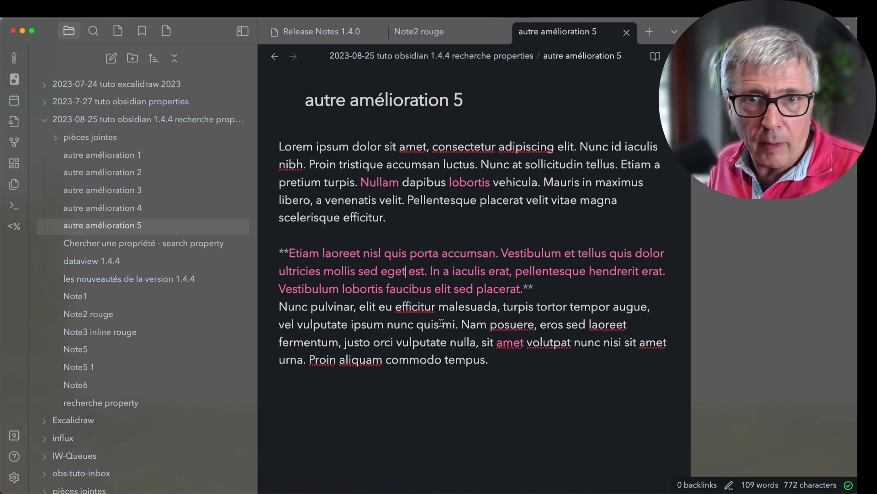
{"action": "key", "text": "super+b"}
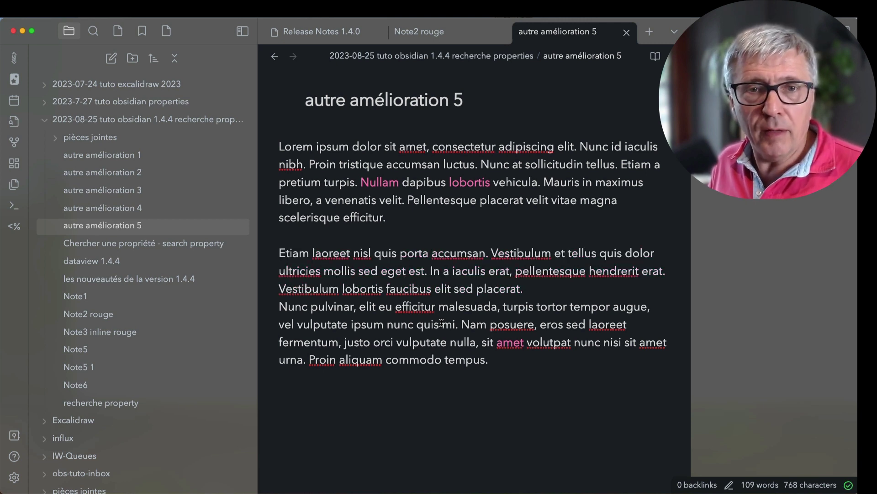
- Remove the bold formatting from the word "lobortis" in the first paragraph
{"action": "left_click", "coordinate": [466, 183]}
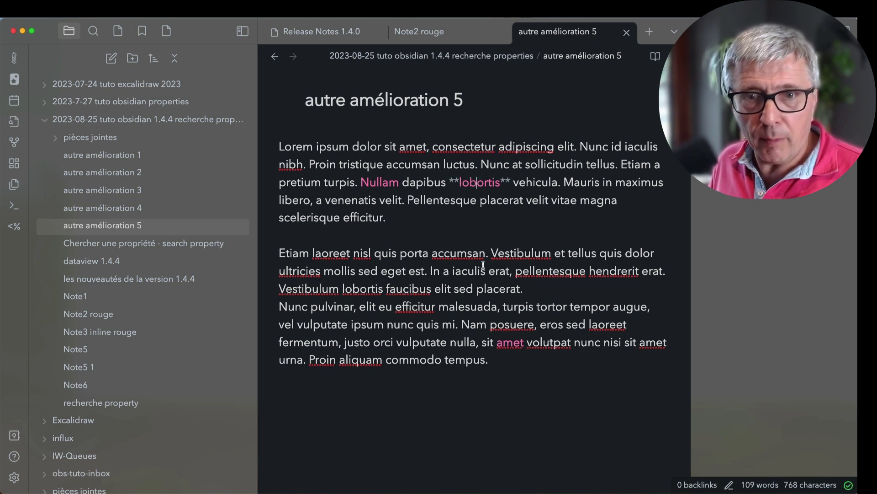
{"action": "key", "text": "super+b"}
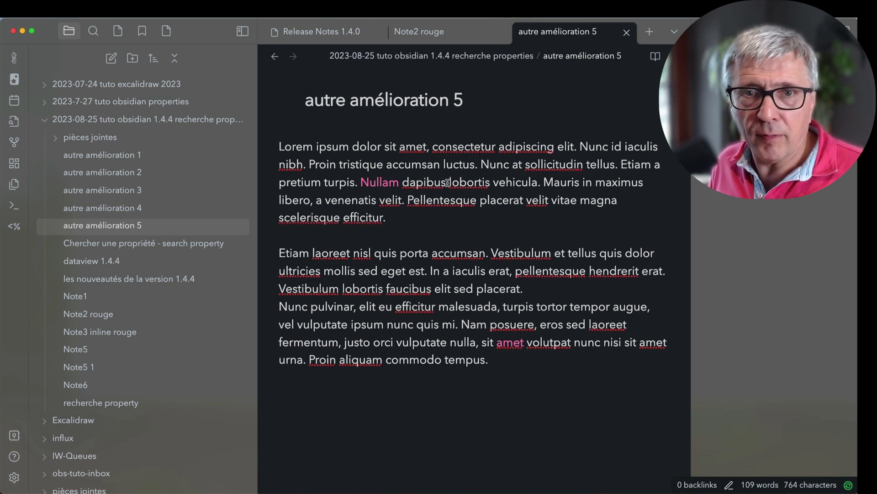
- Italicize the word "lobortis" with single asterisks around it, and remove the italics with only the cursor inside the word
{"action": "left_click", "coordinate": [448, 182]}
{"action": "left_click_drag", "start_coordinate": [492, 182], "coordinate": [491, 182]}
{"action": "key", "text": "super+b"}
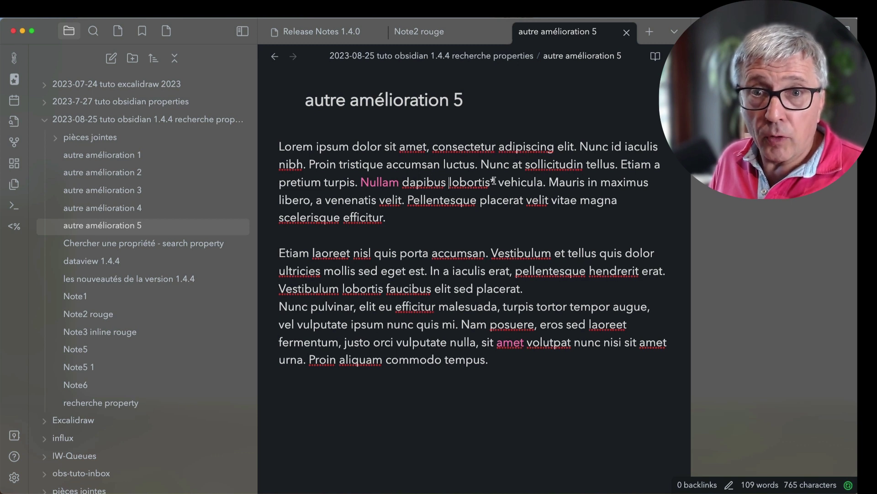
{"action": "left_click", "coordinate": [450, 182]}
{"action": "type", "text": "*"}
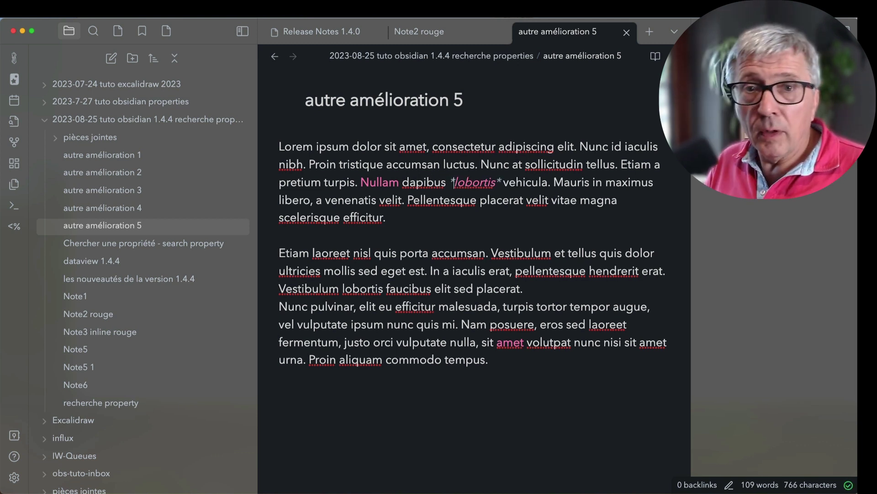
{"action": "left_click", "coordinate": [423, 200]}
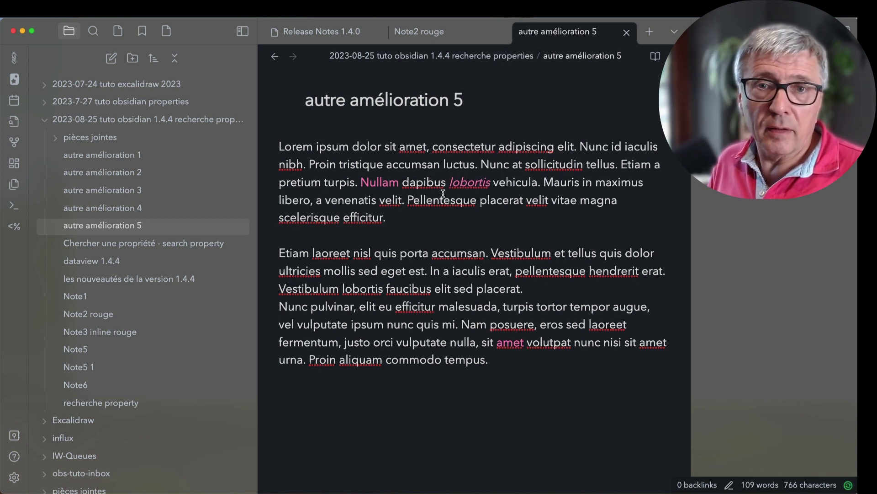
{"action": "left_click", "coordinate": [469, 182]}
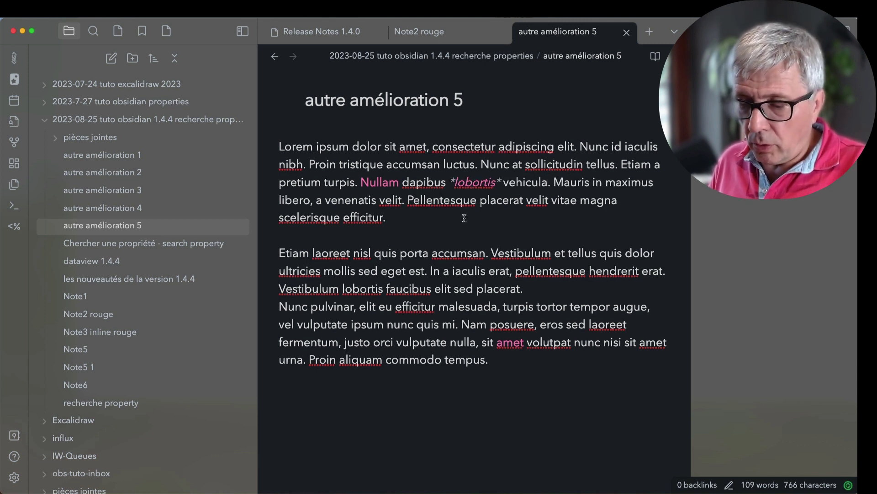
{"action": "key", "text": "super+i"}
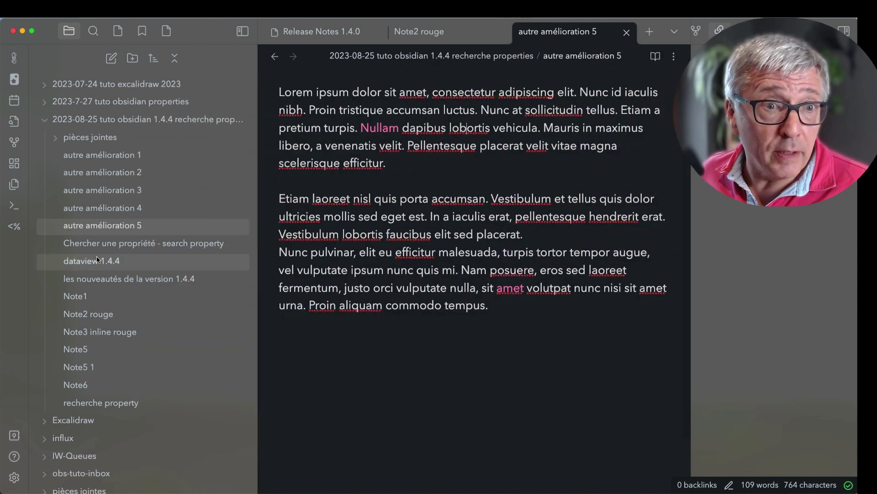
- Open the note dataview 1.4.4 and examine the Dataview query code behind the "Notes color red" list
{"action": "left_click", "coordinate": [84, 262]}
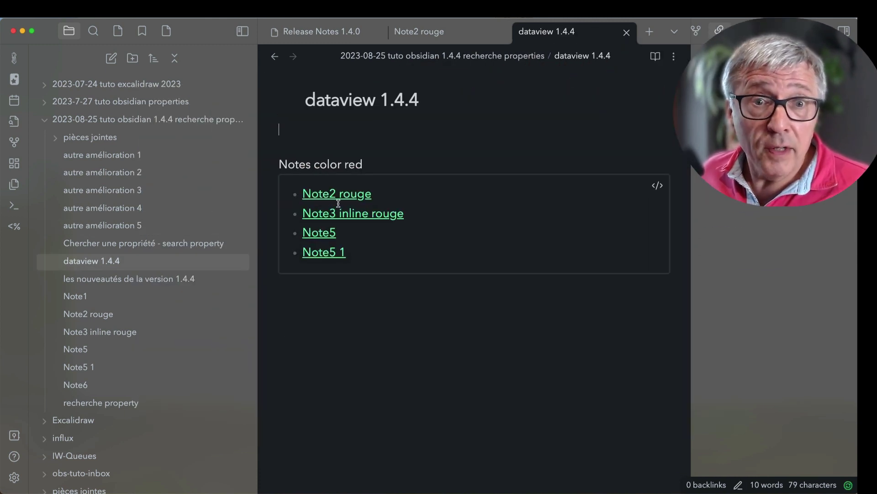
{"action": "left_click", "coordinate": [326, 135]}
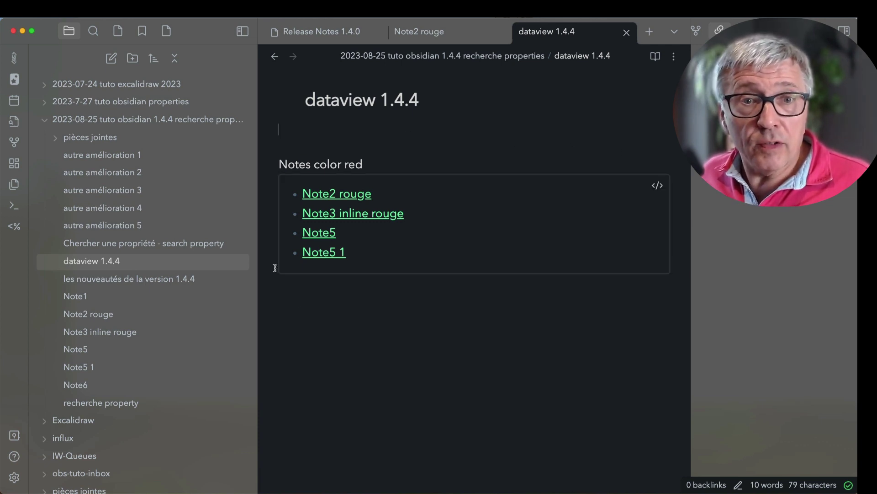
{"action": "left_click", "coordinate": [657, 185]}
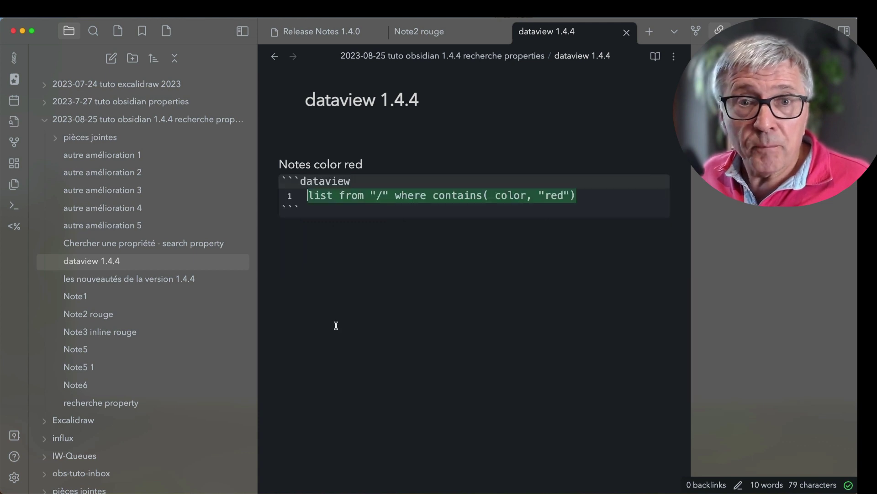
{"action": "left_click", "coordinate": [326, 353]}
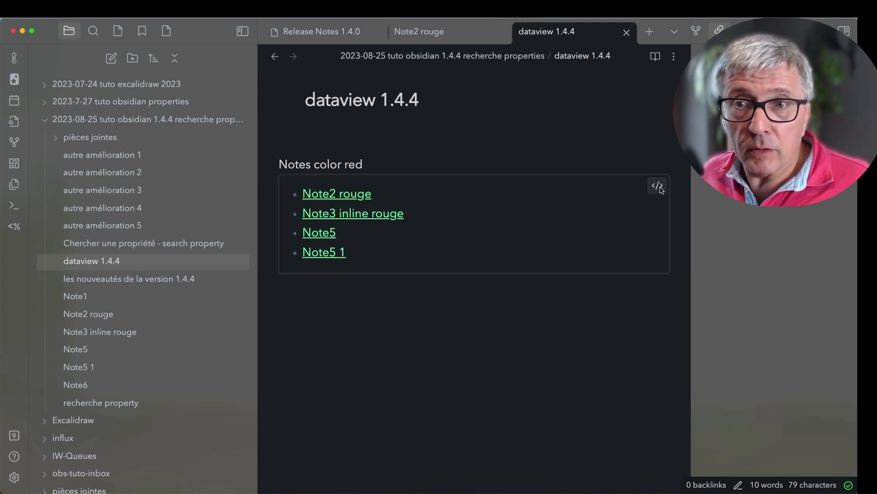
{"action": "left_click", "coordinate": [658, 186]}
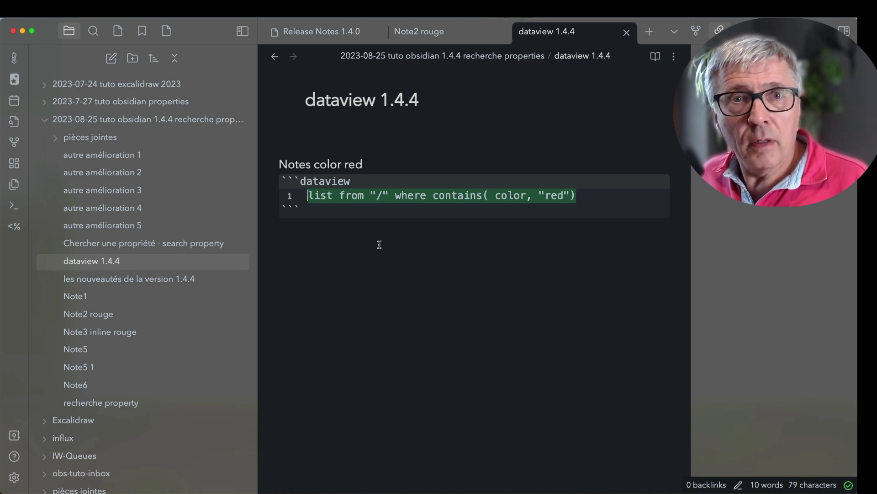
{"action": "left_click", "coordinate": [309, 144]}
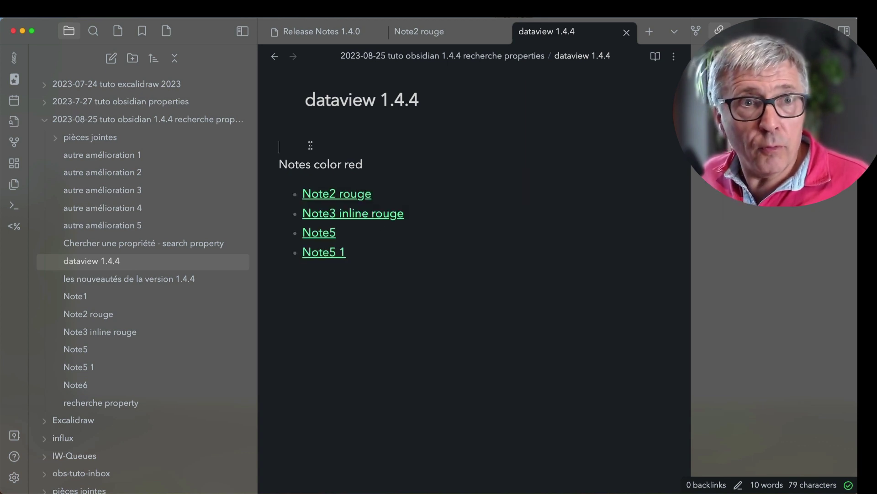
- Search the vault for notes whose couleur property is rouge, using the query ["couleur":rouge]
{"action": "left_click", "coordinate": [94, 30]}
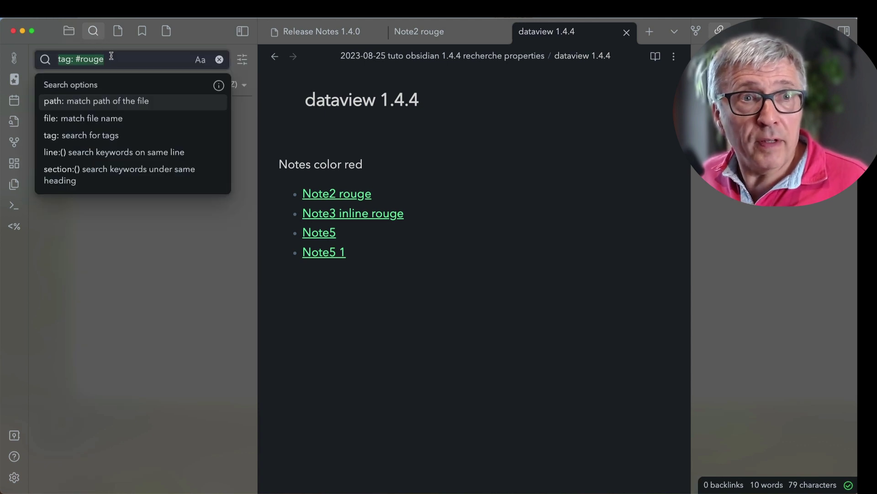
{"action": "type", "text": "["}
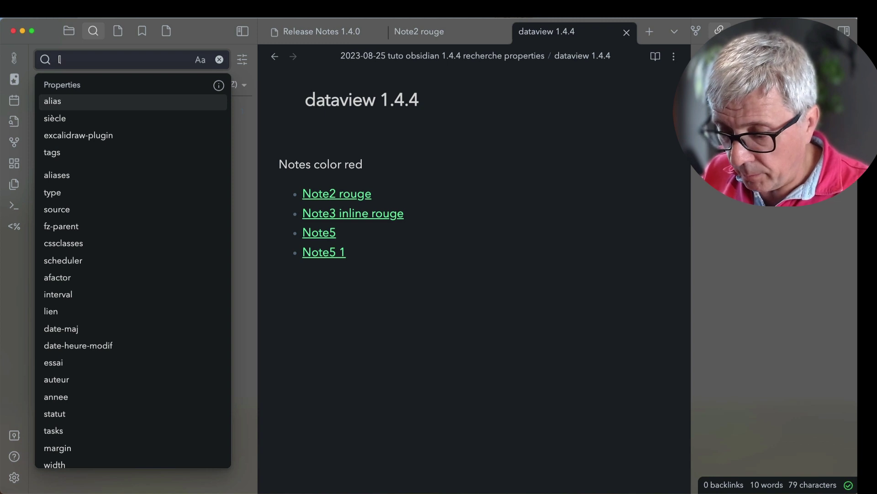
{"action": "type", "text": "couleur"}
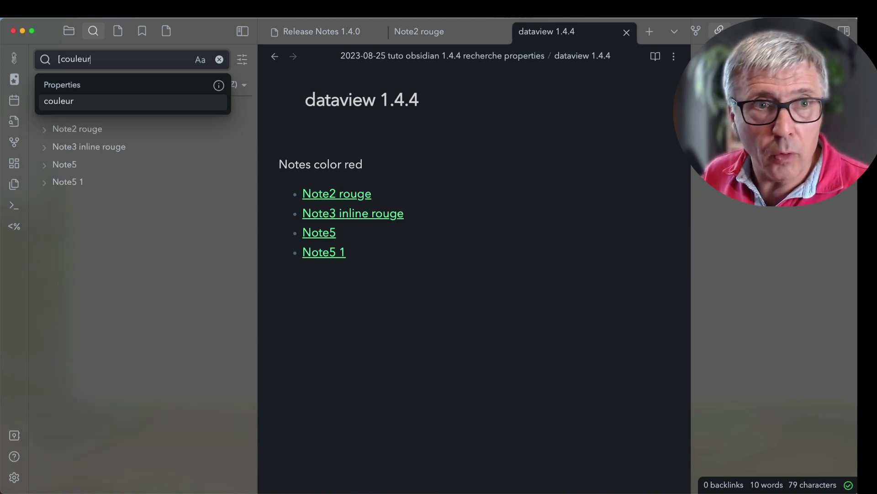
{"action": "left_click", "coordinate": [55, 101]}
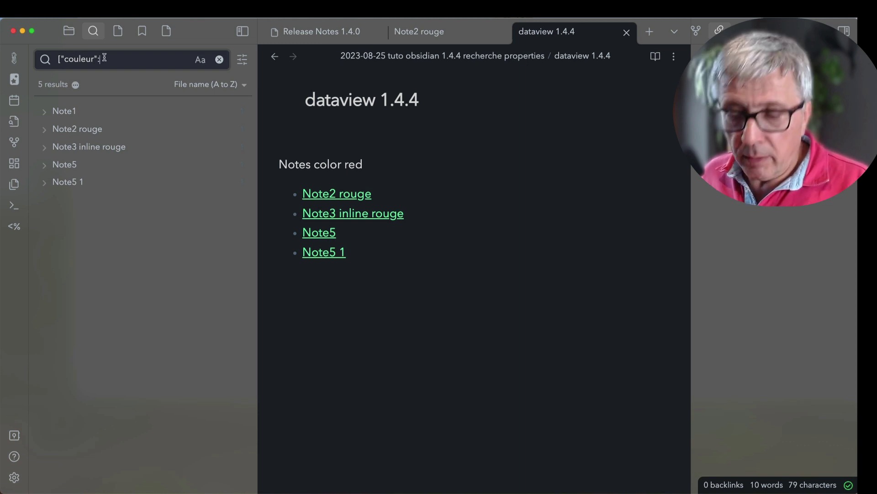
{"action": "type", "text": "r"}
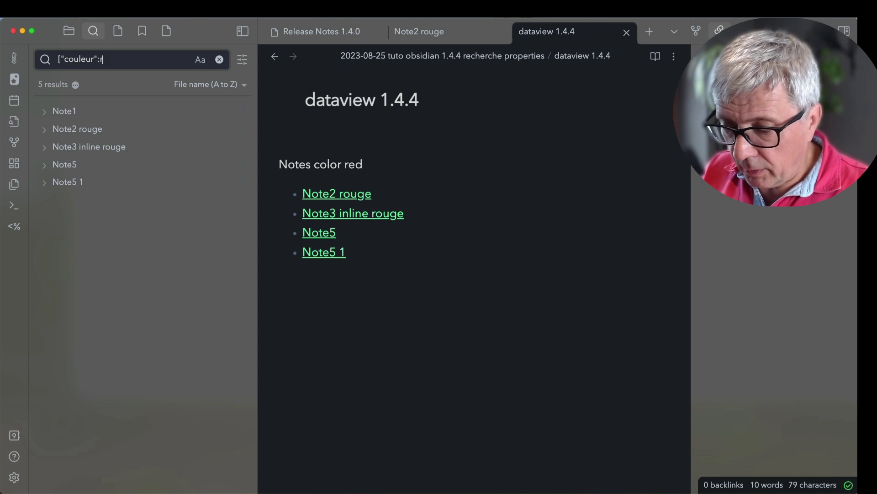
{"action": "type", "text": "ouge"}
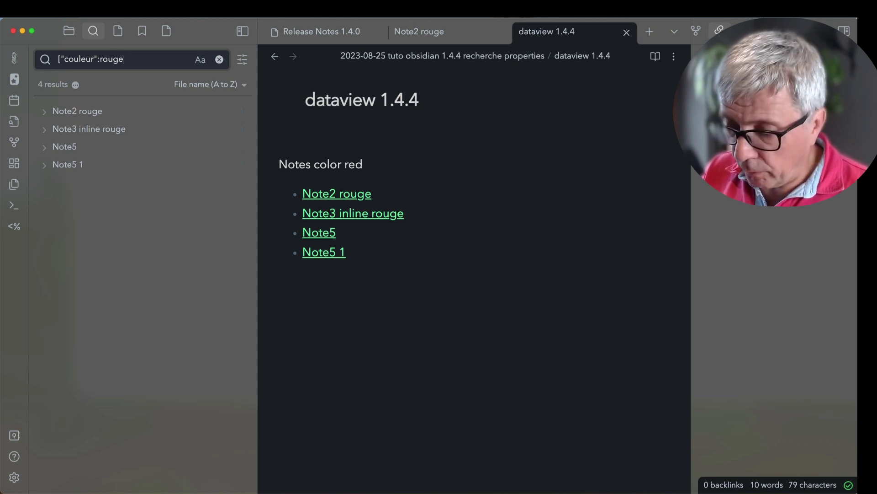
{"action": "type", "text": "]"}
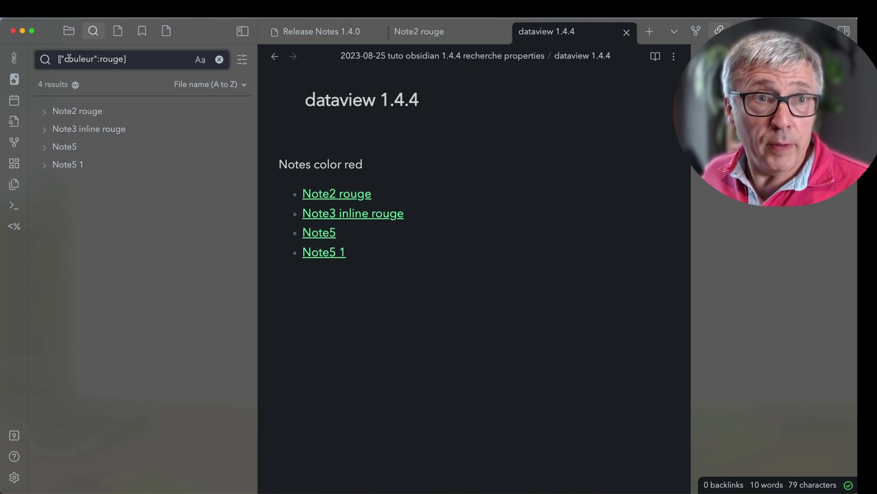
- Remove the quotation marks around the property name so the search query reads [couleur:rouge]
{"action": "left_click", "coordinate": [69, 59]}
{"action": "key", "text": "BackSpace"}
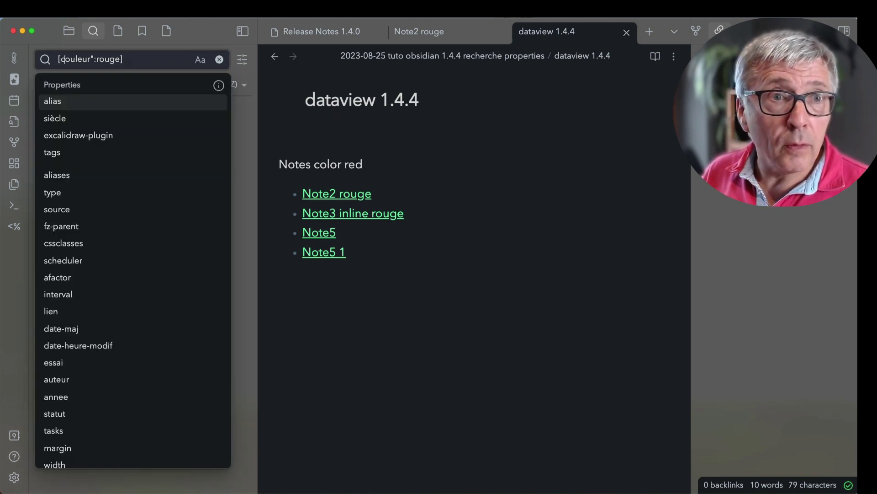
{"action": "left_click", "coordinate": [91, 59]}
{"action": "key", "text": "BackSpace"}
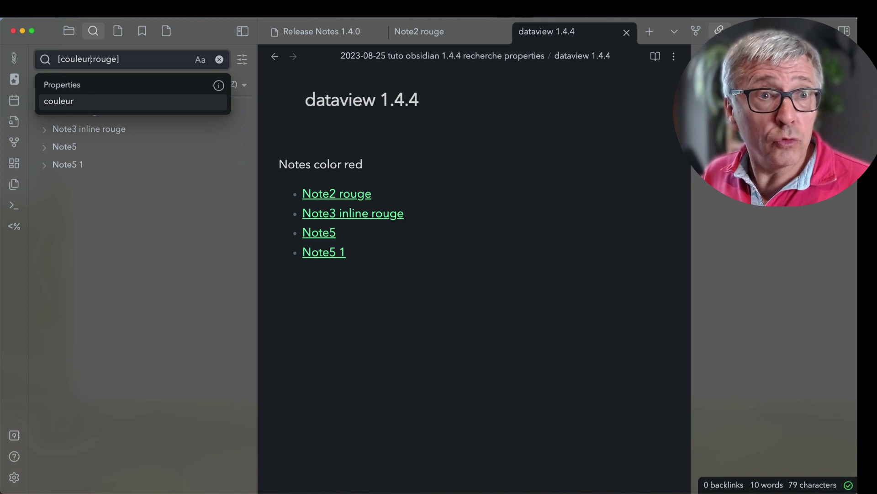
- Shorten the search query to [couleur] to find every note that has this property, whatever its value
{"action": "key", "text": "BackSpace"}
{"action": "key", "text": "BackSpace"}
{"action": "key", "text": "BackSpace"}
{"action": "key", "text": "BackSpace"}
{"action": "key", "text": "BackSpace"}
{"action": "key", "text": "BackSpace"}
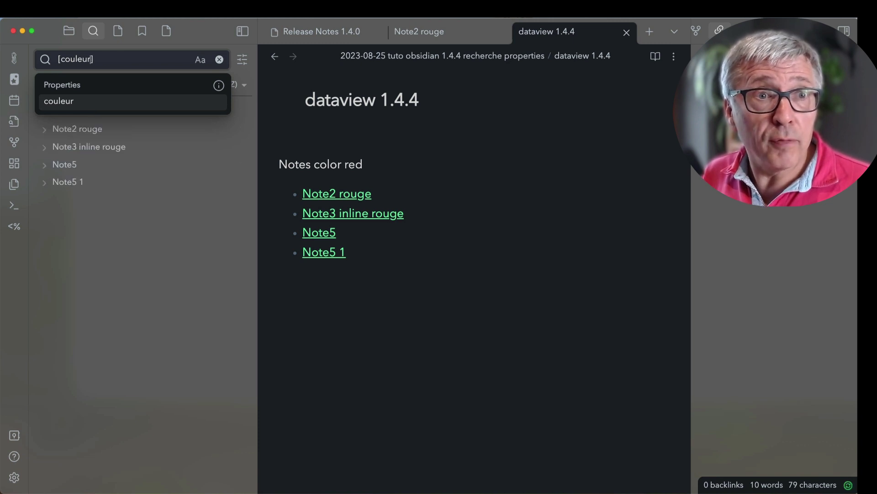